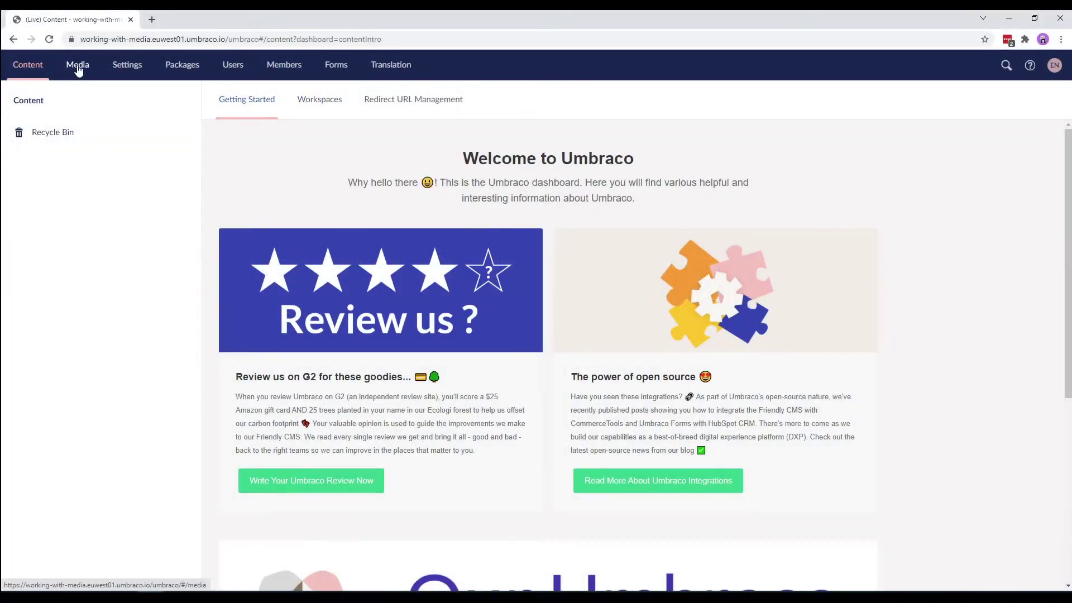
Step: Open Umbraco's Media section so the Persona folder is reachable in the tree
click(77, 67)
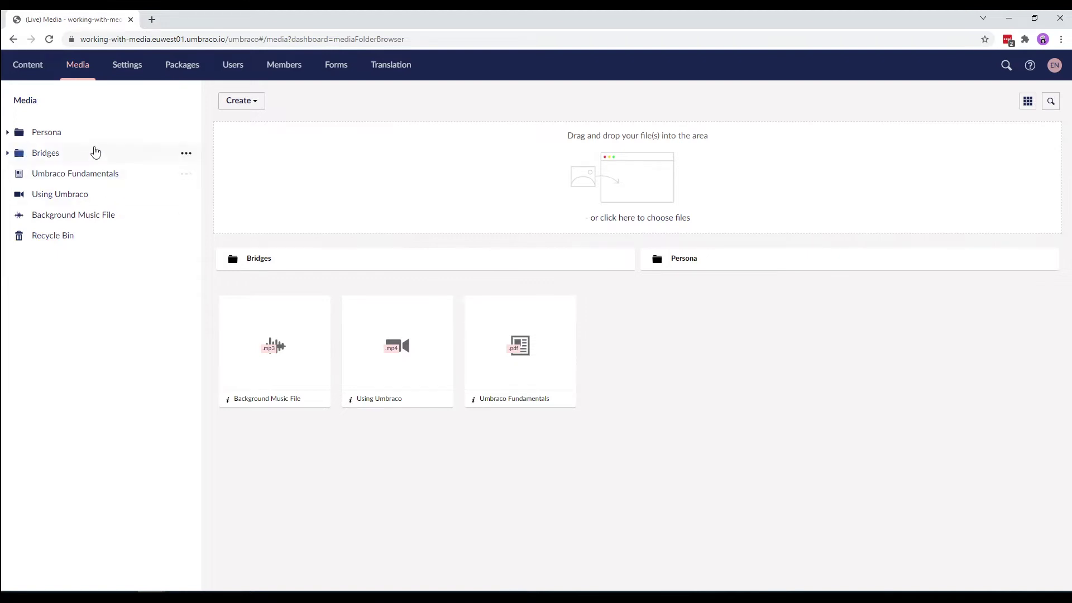
mouse_move(60, 194)
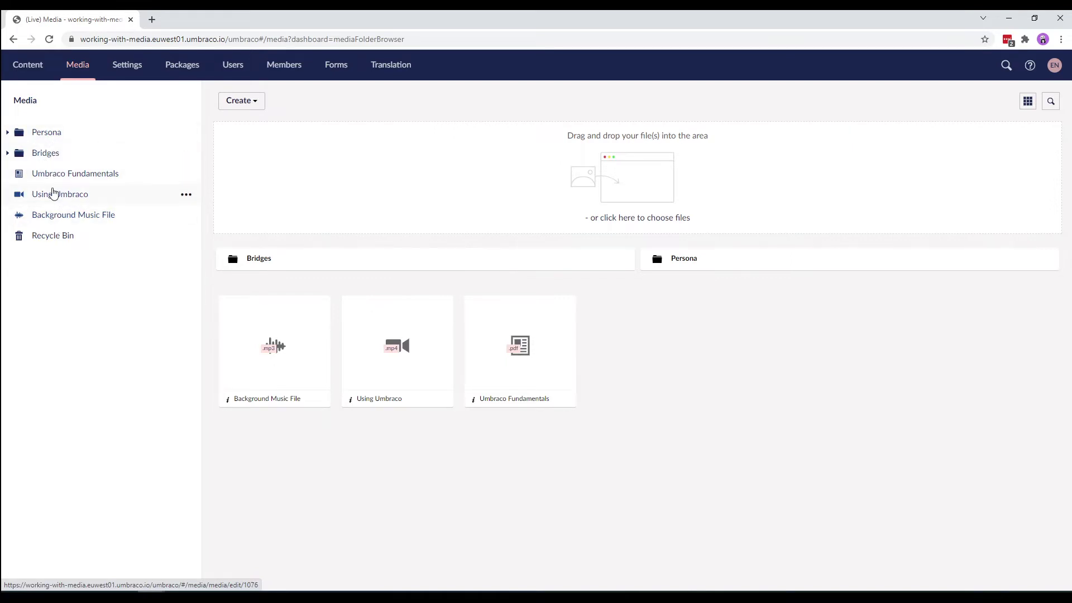
Step: Browse the Persona folder and Umbraco Fundamentals PDF, checking their action menus
click(61, 134)
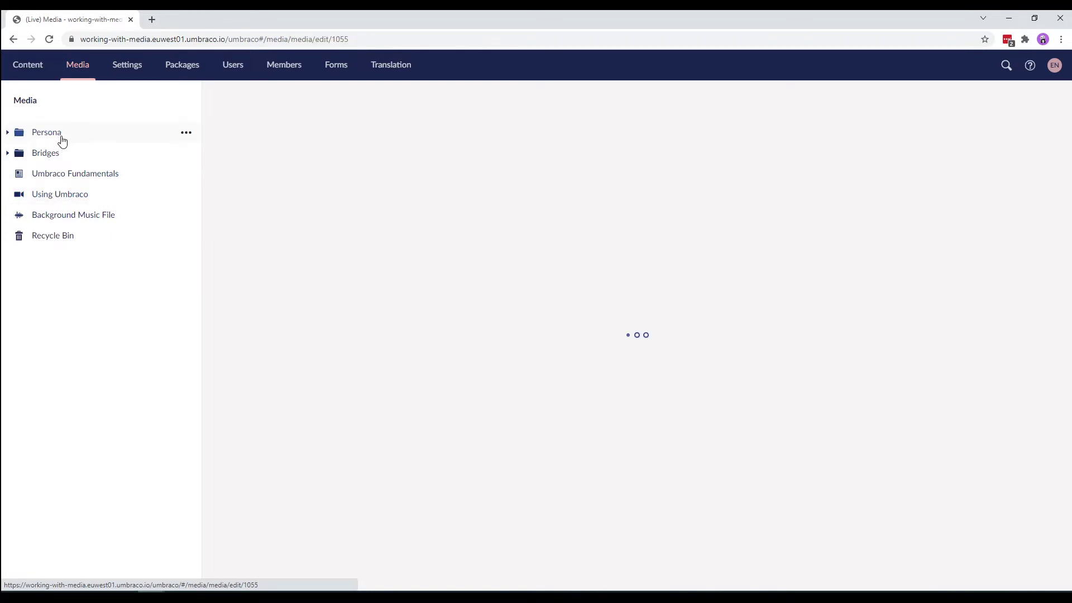
click(186, 132)
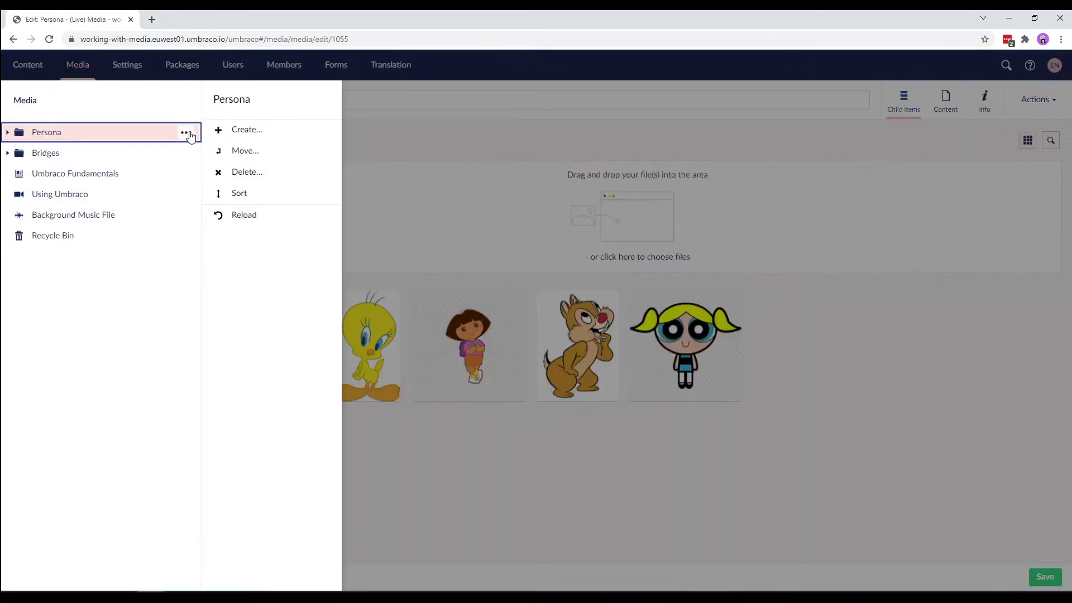
click(74, 175)
click(186, 173)
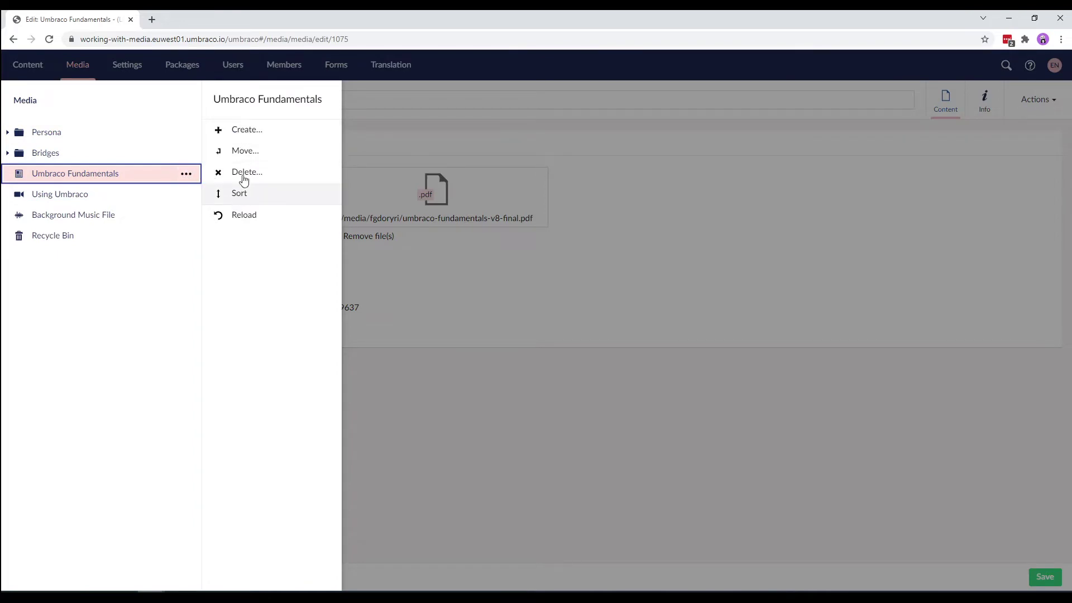
click(692, 229)
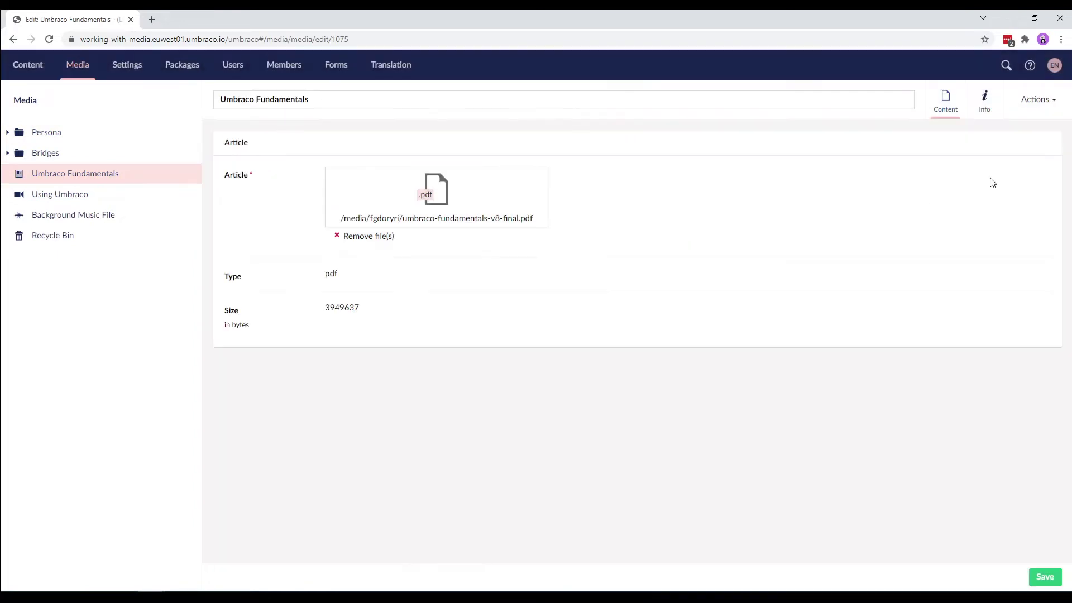
click(1042, 112)
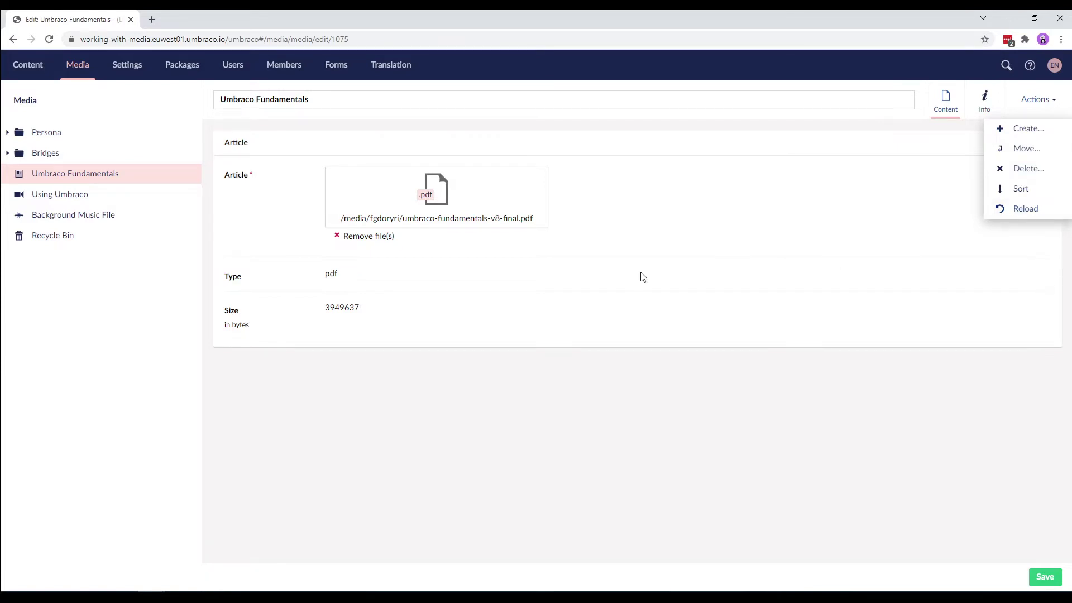
click(93, 106)
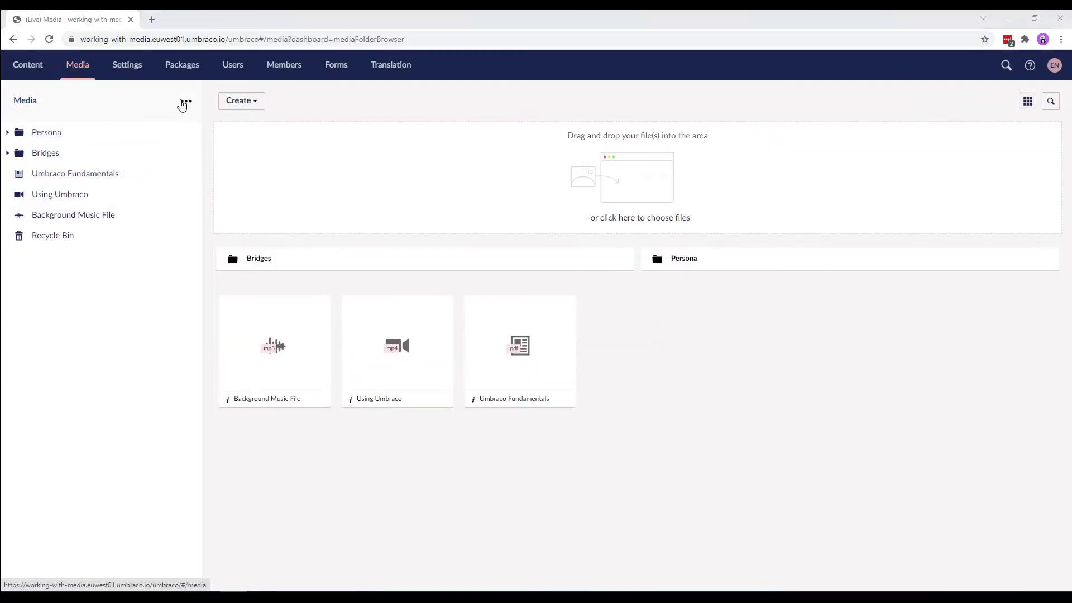
click(185, 103)
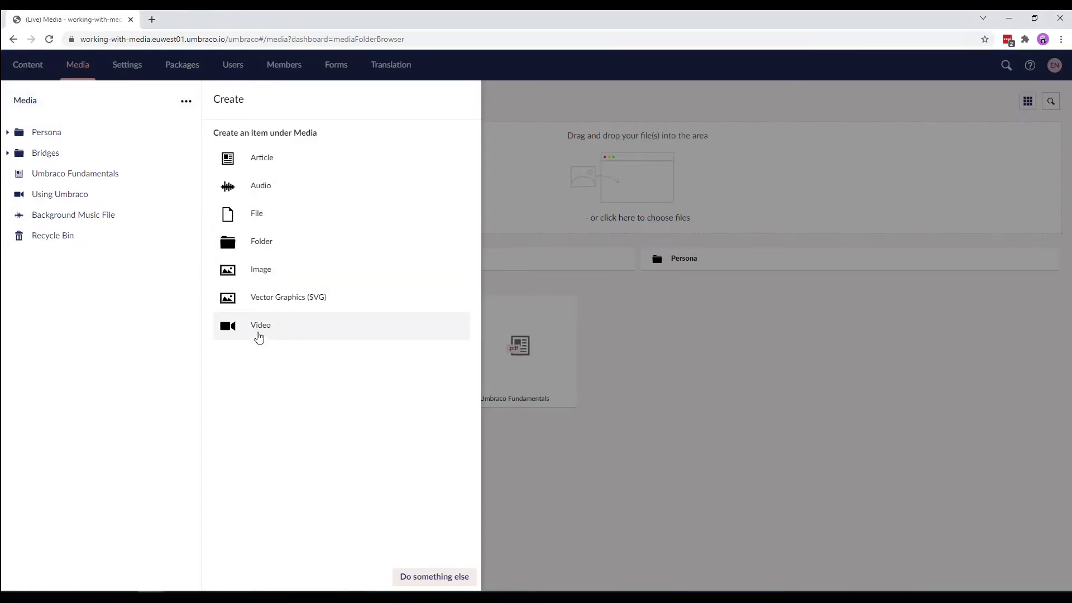
click(262, 192)
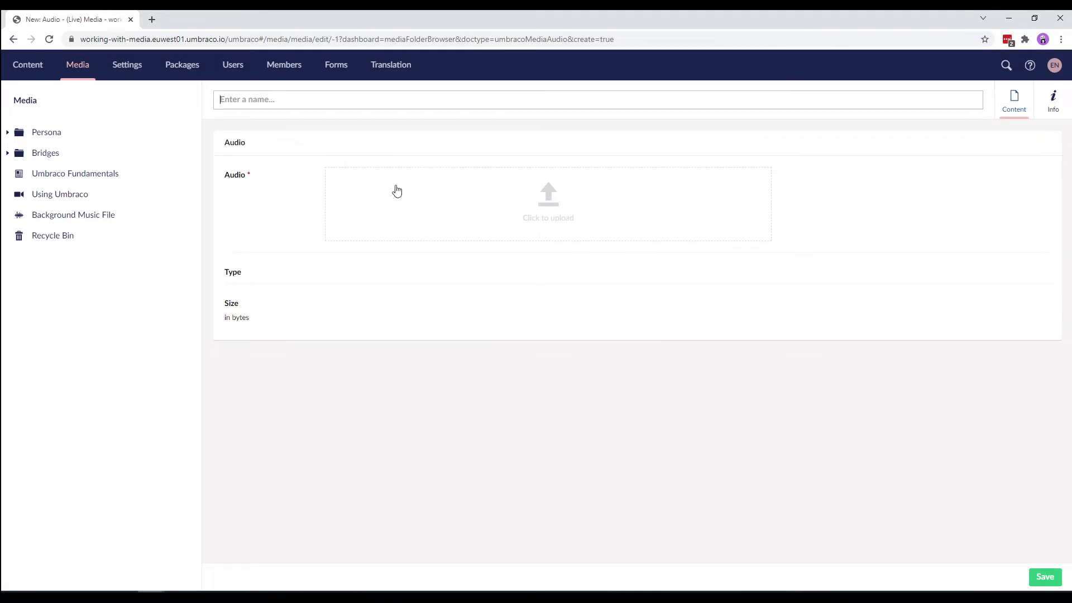
click(516, 207)
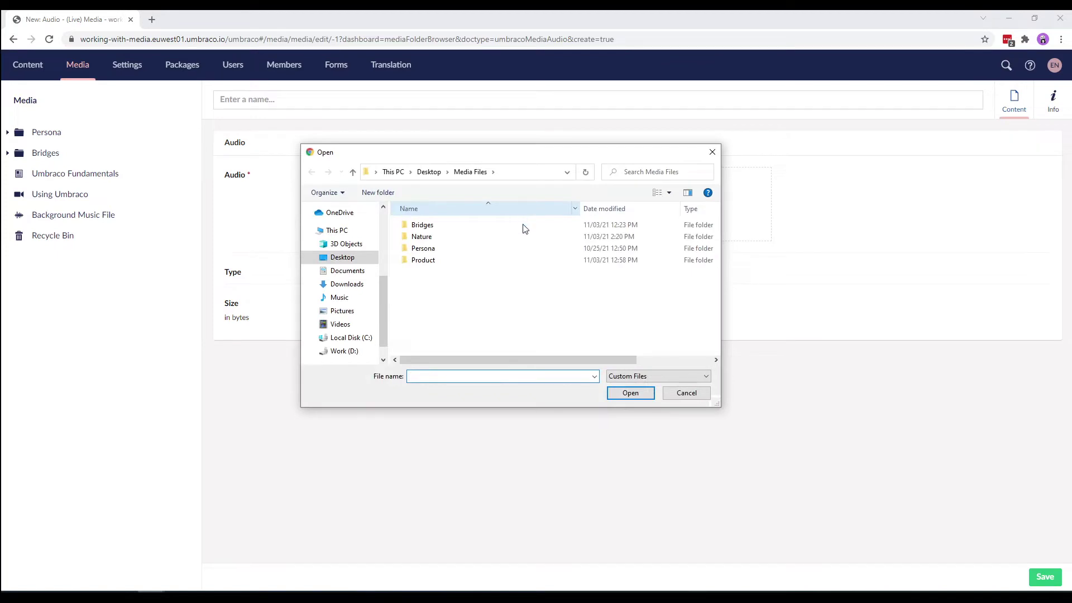
click(687, 394)
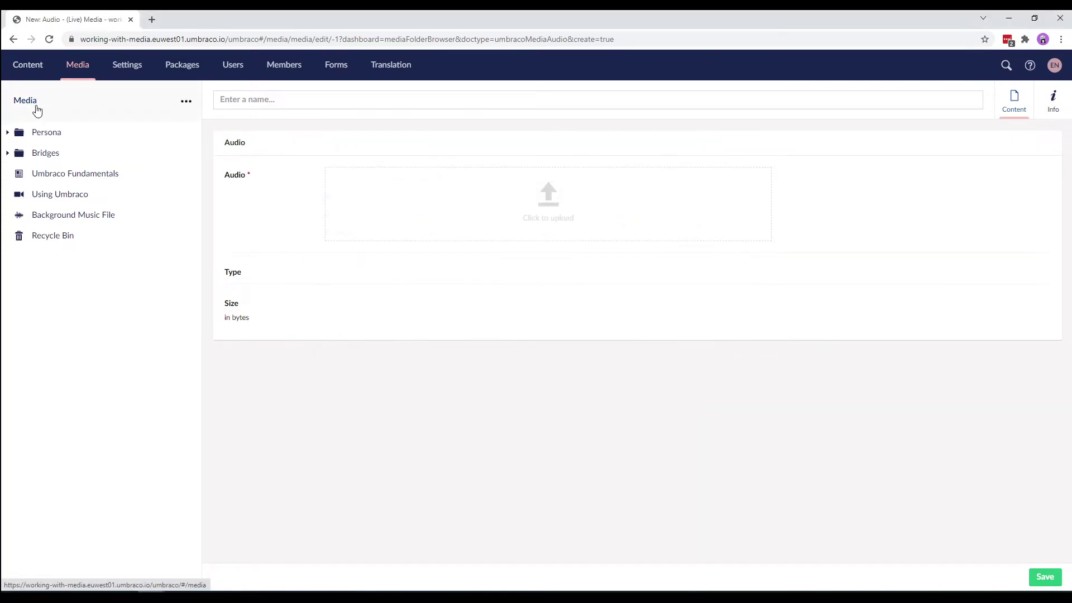
click(35, 103)
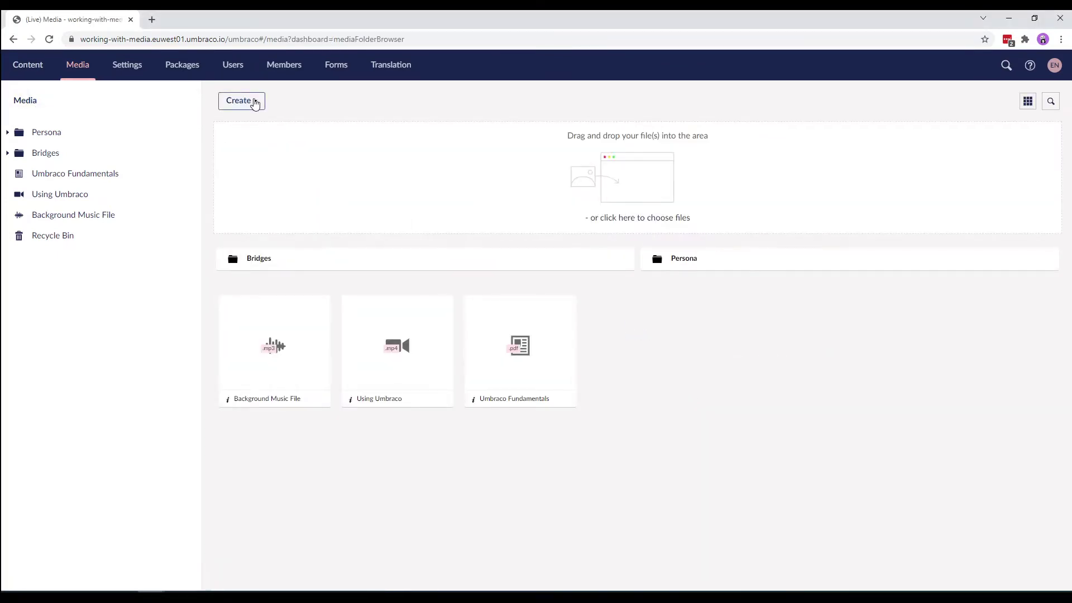
click(251, 102)
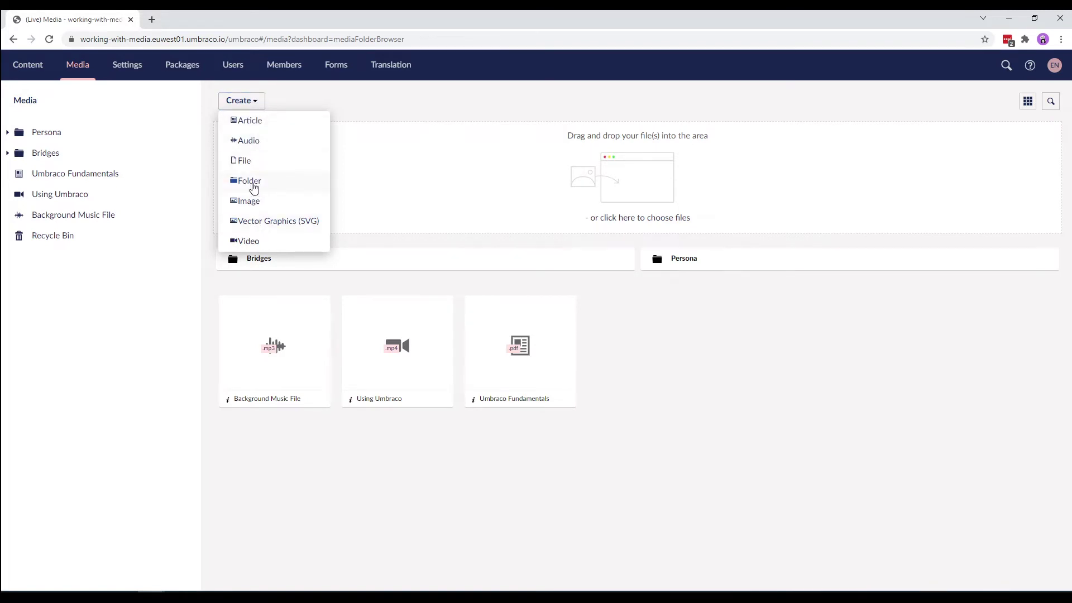
click(371, 199)
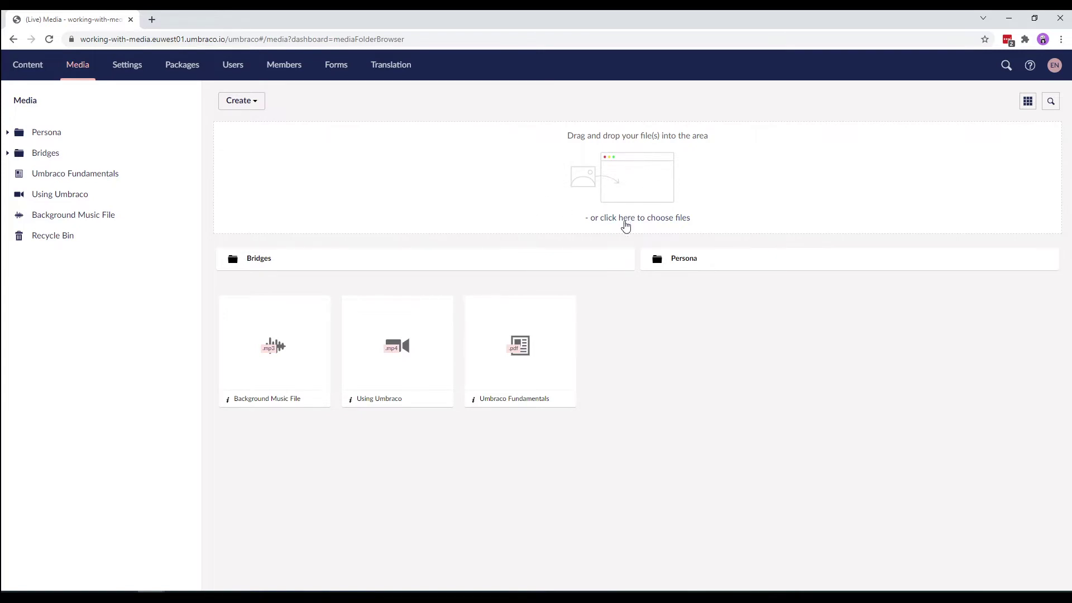
Step: Upload the Example Video file into the media library
click(625, 225)
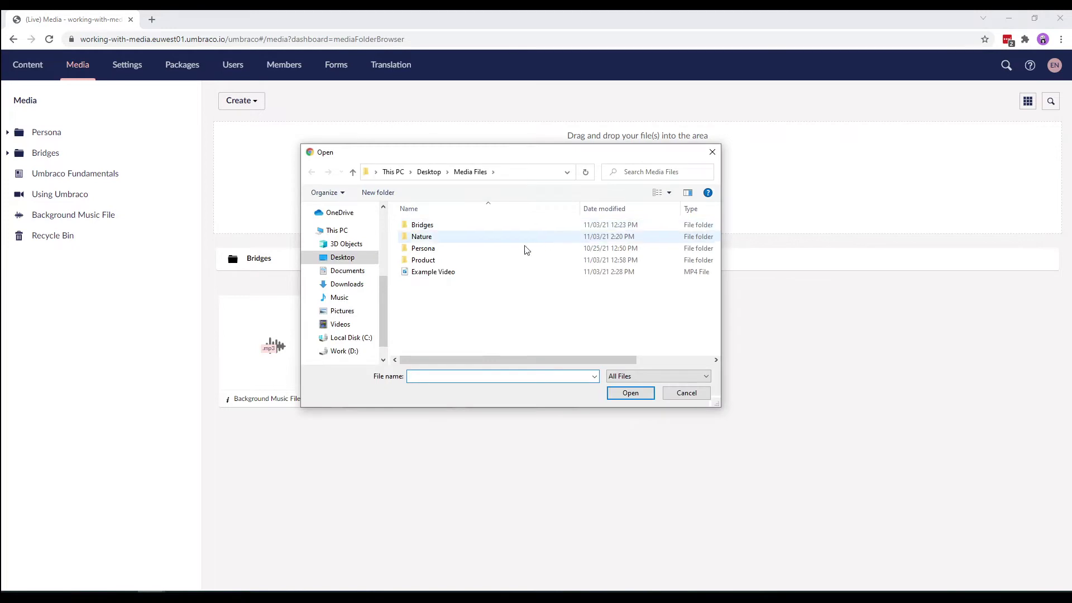
click(484, 276)
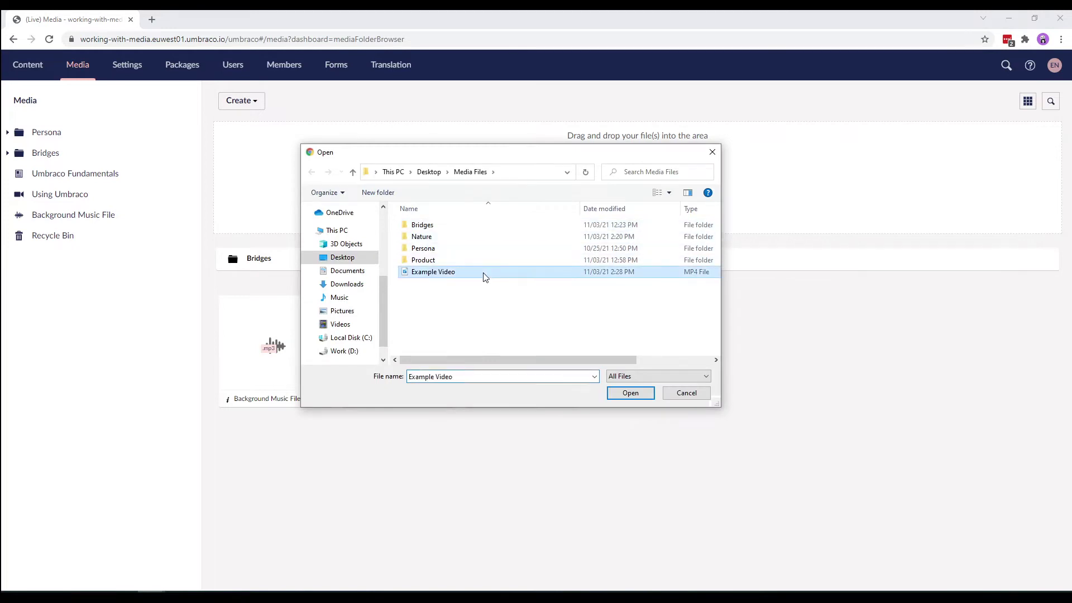
click(628, 393)
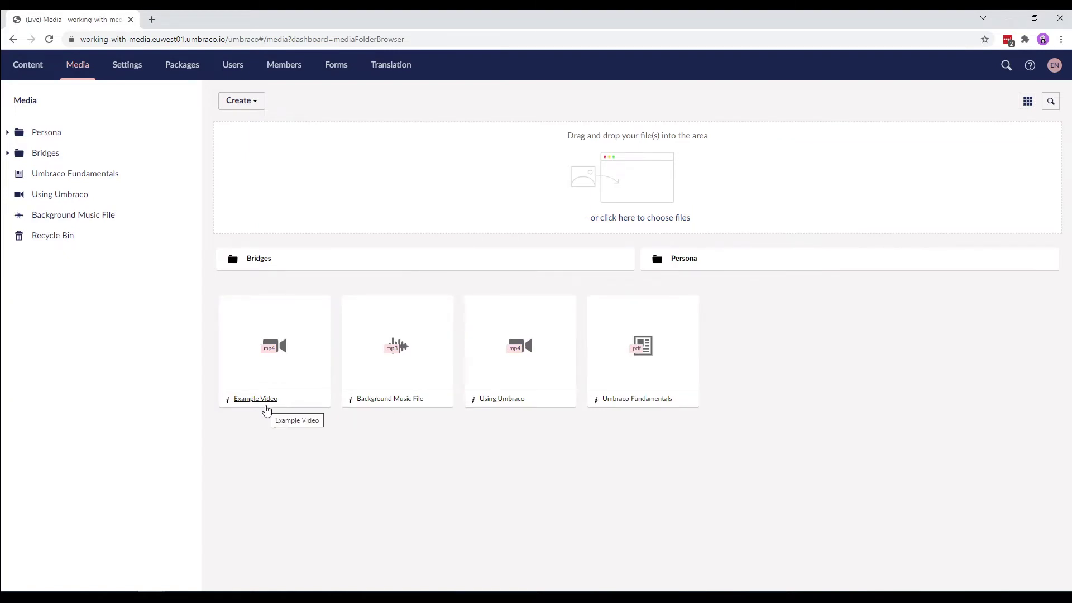
Step: Drag the Nature folder from the desktop Media Files window into the library
key(alt+Tab)
drag(185, 210, 125, 148)
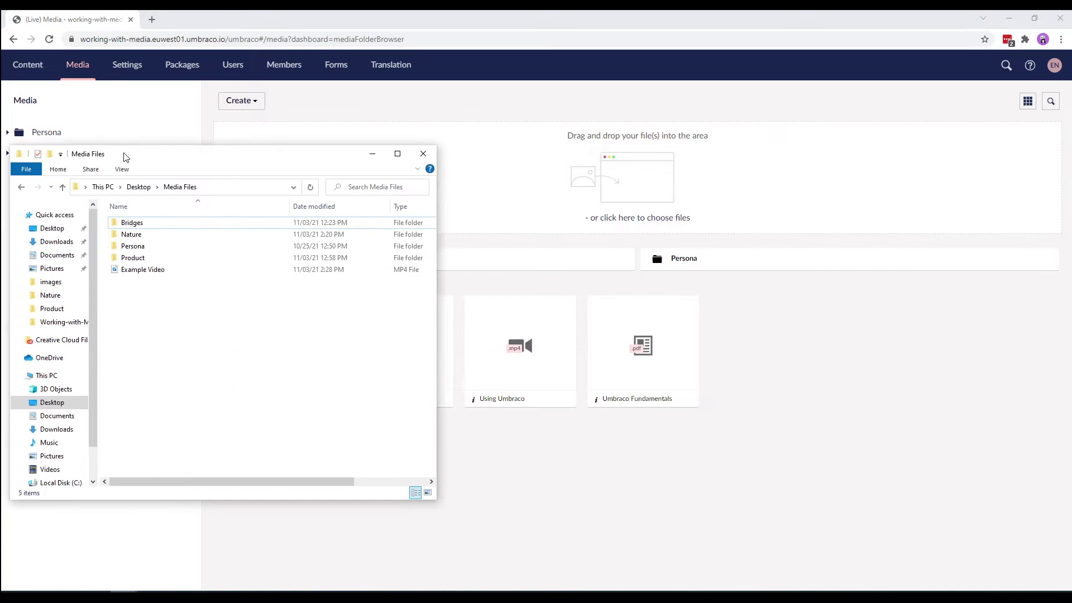
drag(130, 226, 531, 198)
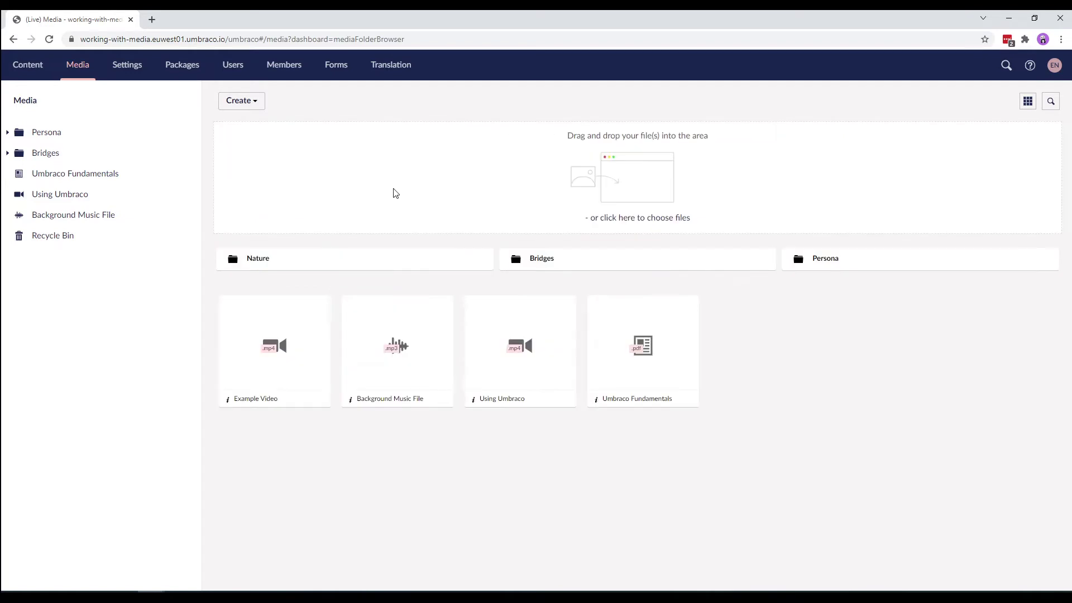
Step: View the Sky 1 image in Nature > Sky, then switch to Settings
click(264, 260)
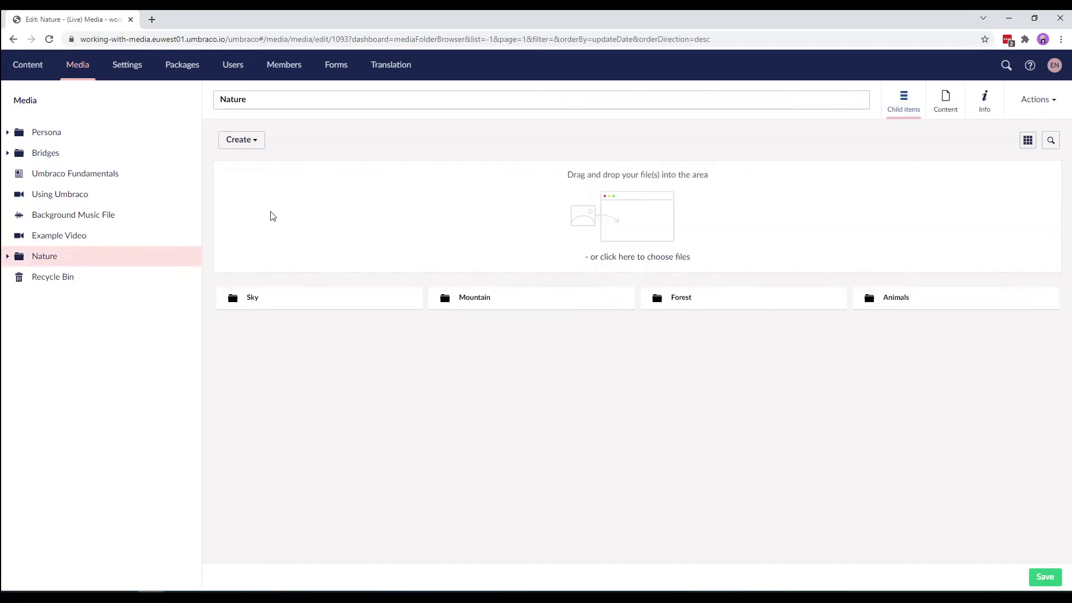
click(253, 299)
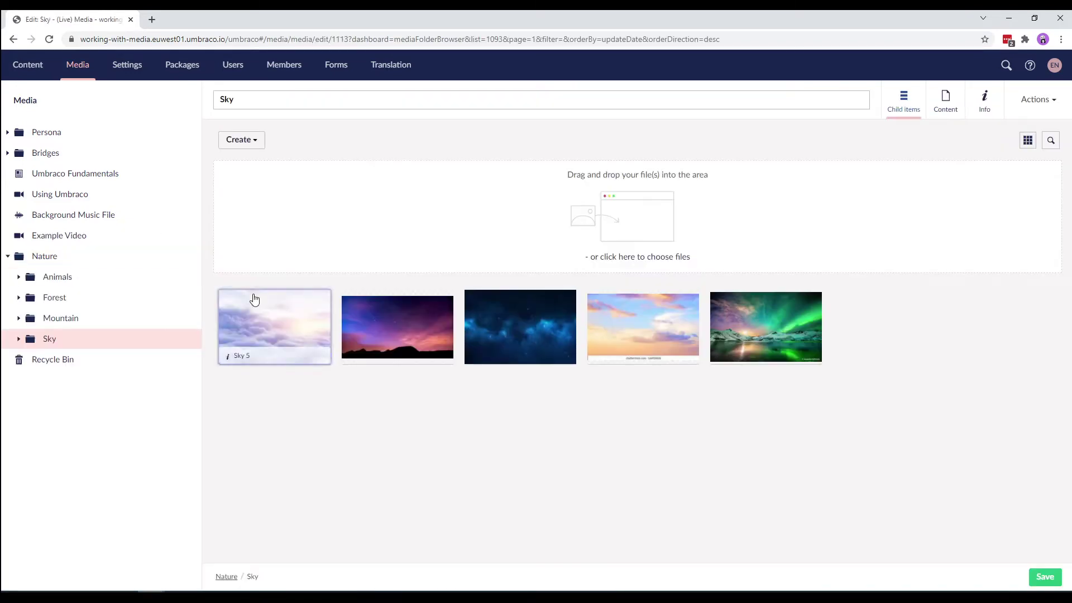
click(57, 361)
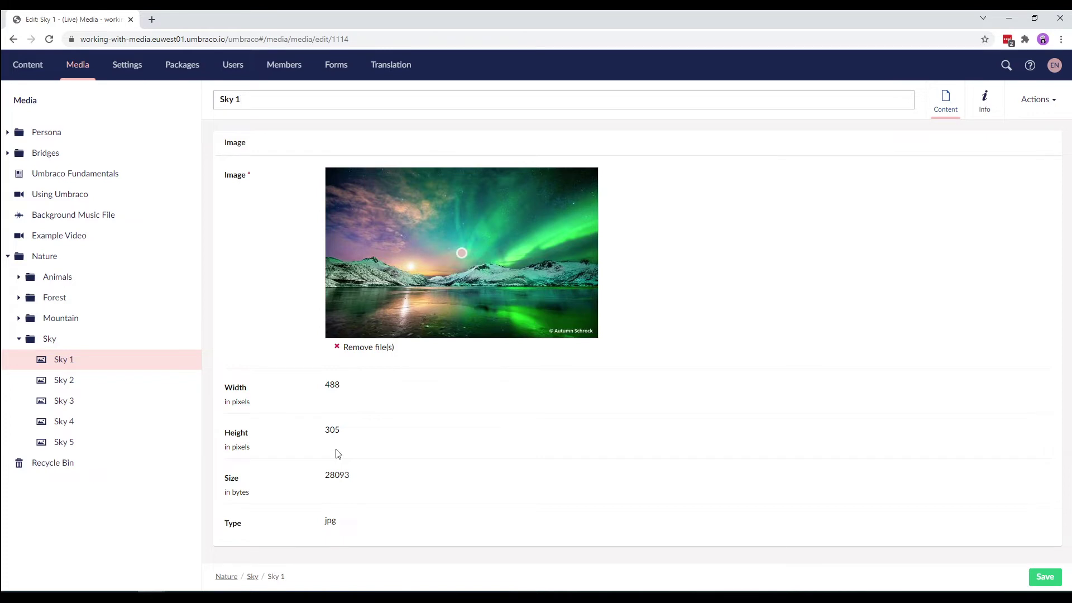
click(137, 70)
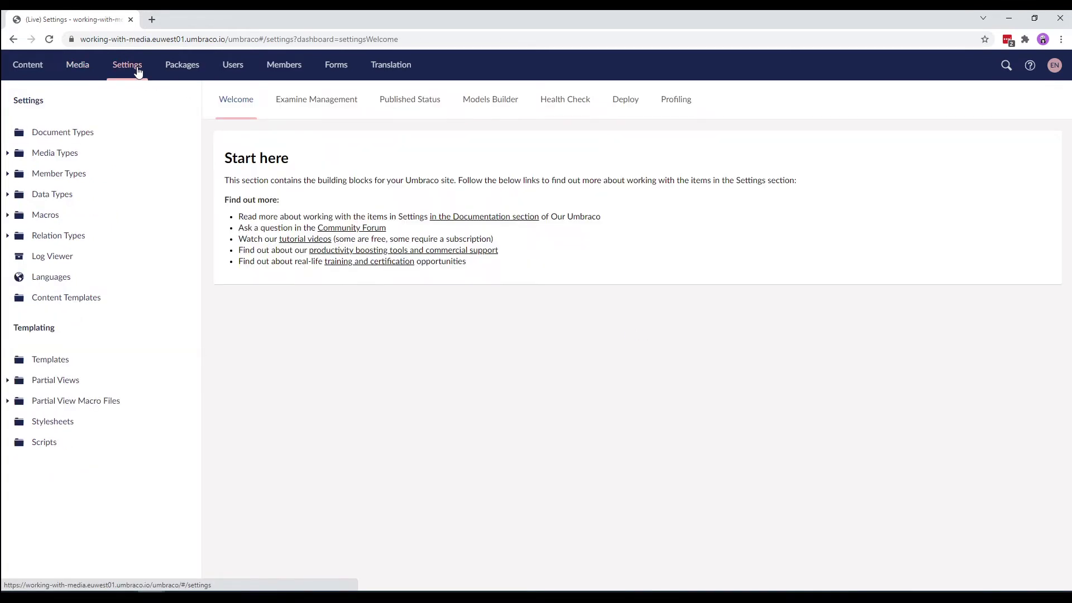
mouse_move(100, 152)
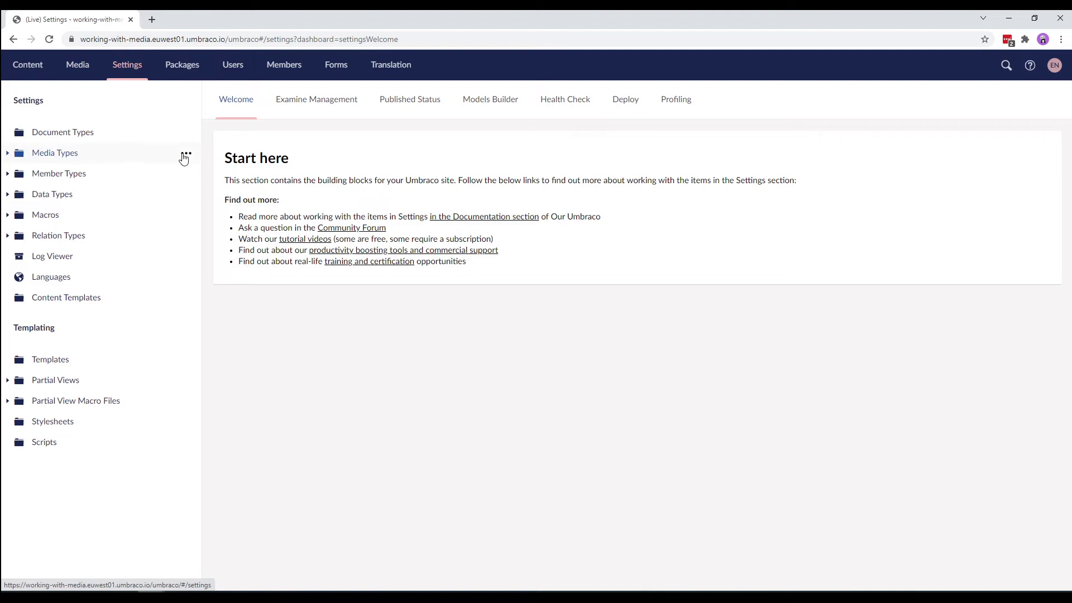
Step: Start a new media type from the Media Types actions menu
click(185, 155)
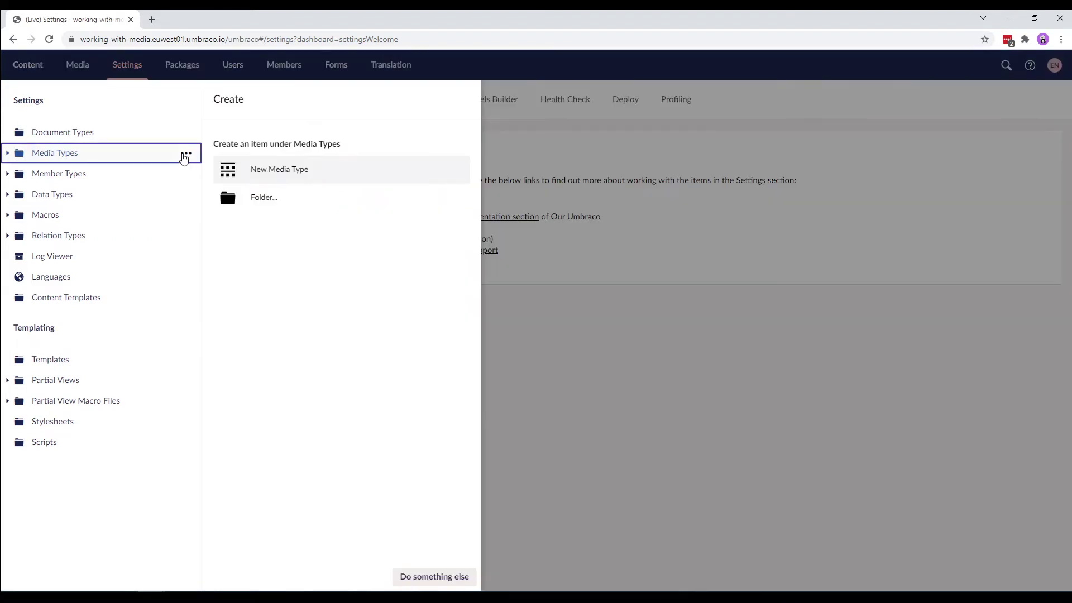
click(262, 174)
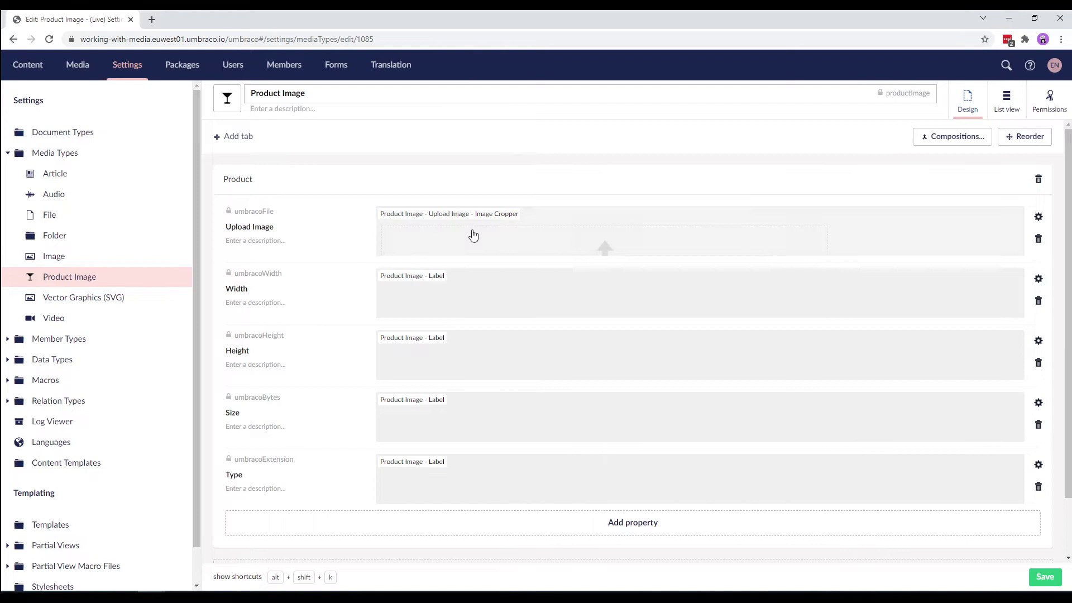
Step: Review the Upload Image cropper's Thumbnail 200×350 and Banner 600×200 crops
click(1039, 219)
click(957, 196)
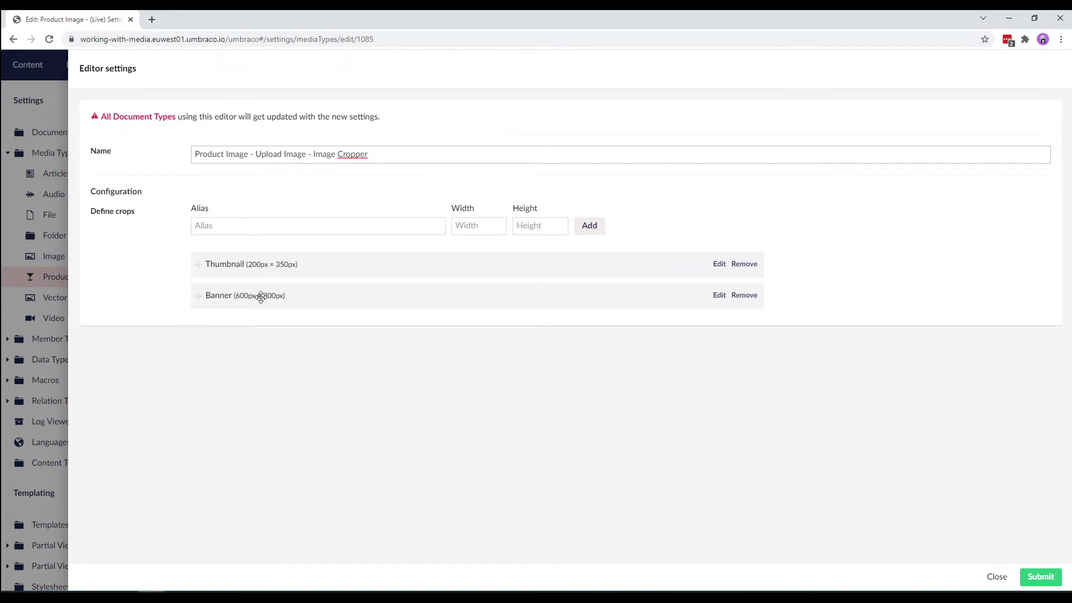
click(997, 578)
click(997, 578)
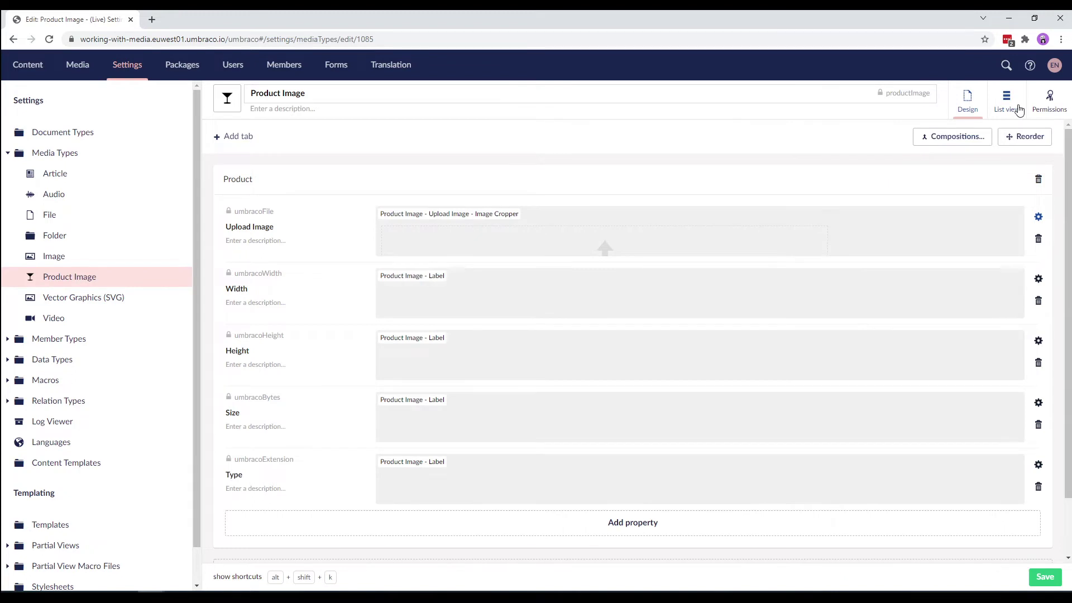
Step: Allow Product Image at the media root, save it, and return to Media
click(1052, 106)
click(415, 149)
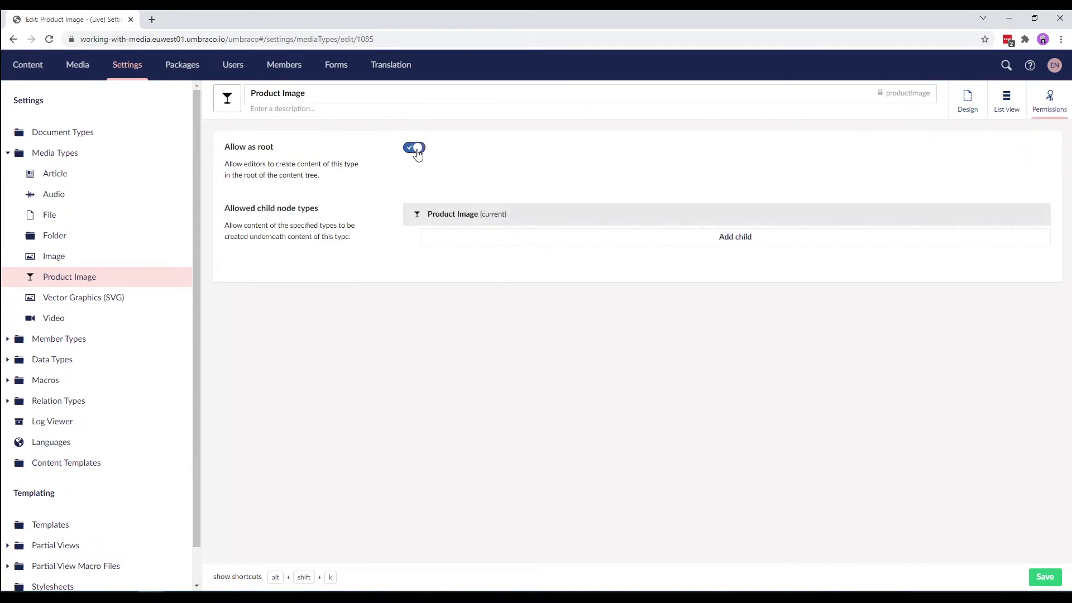
click(1036, 582)
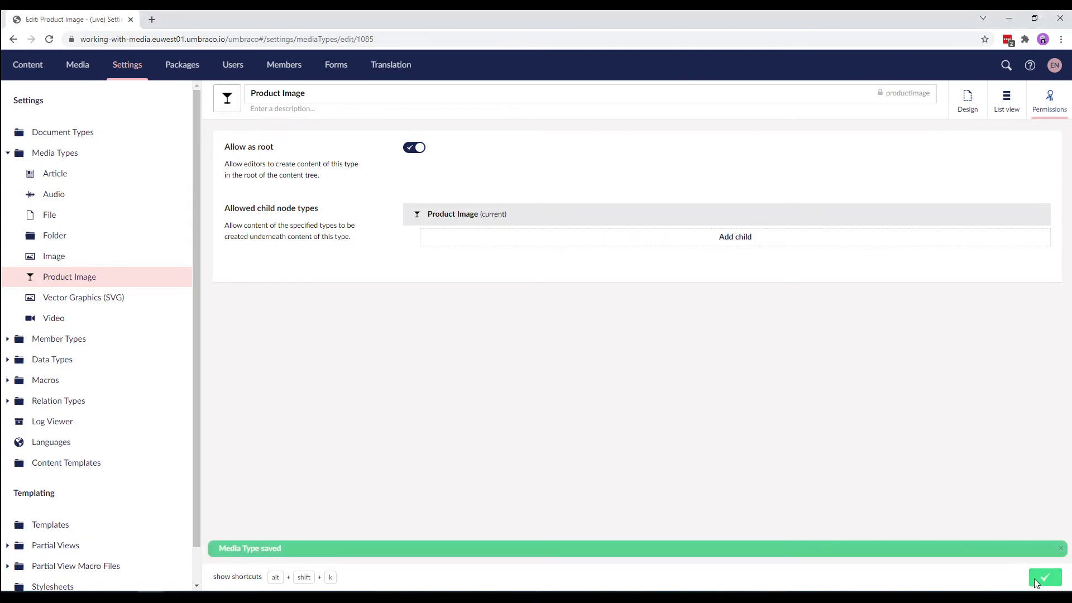
click(74, 73)
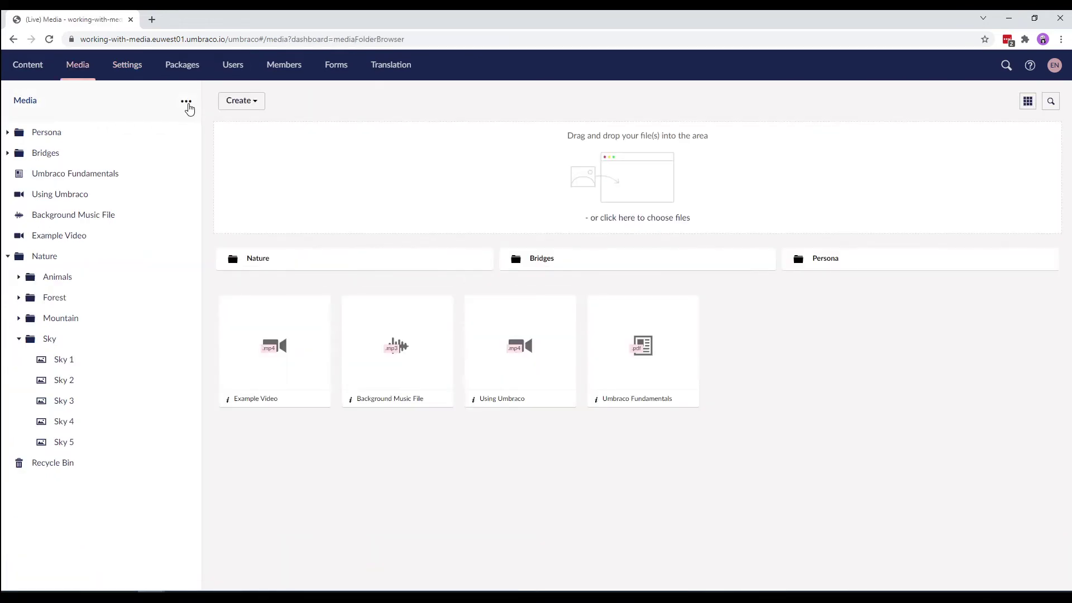
Step: Create a Product Image item 'Glass' and upload the Champagne_Glass picture
click(187, 102)
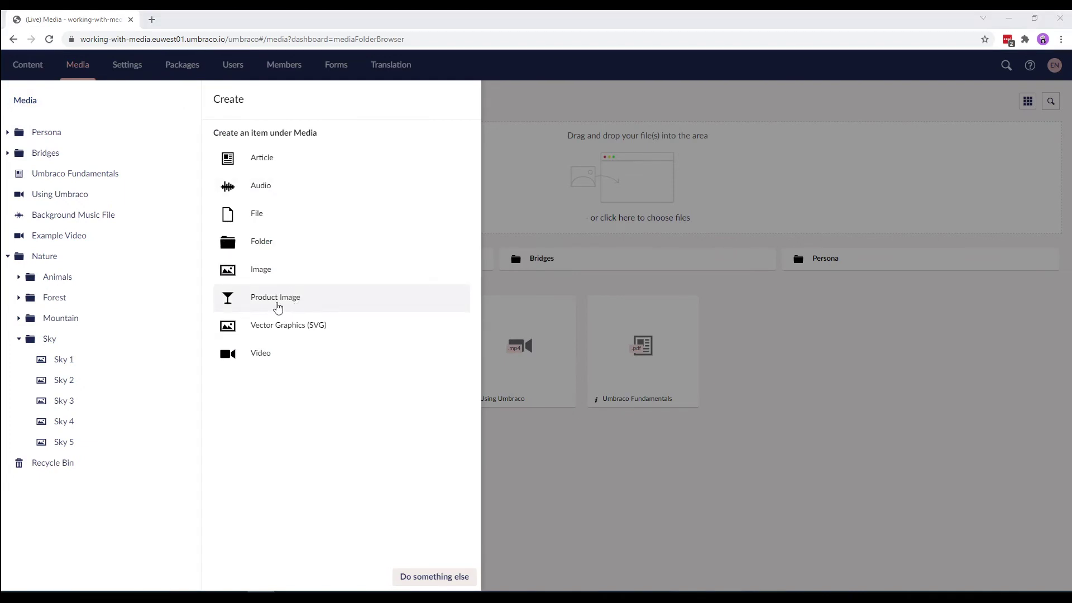
click(278, 299)
text(Glas)
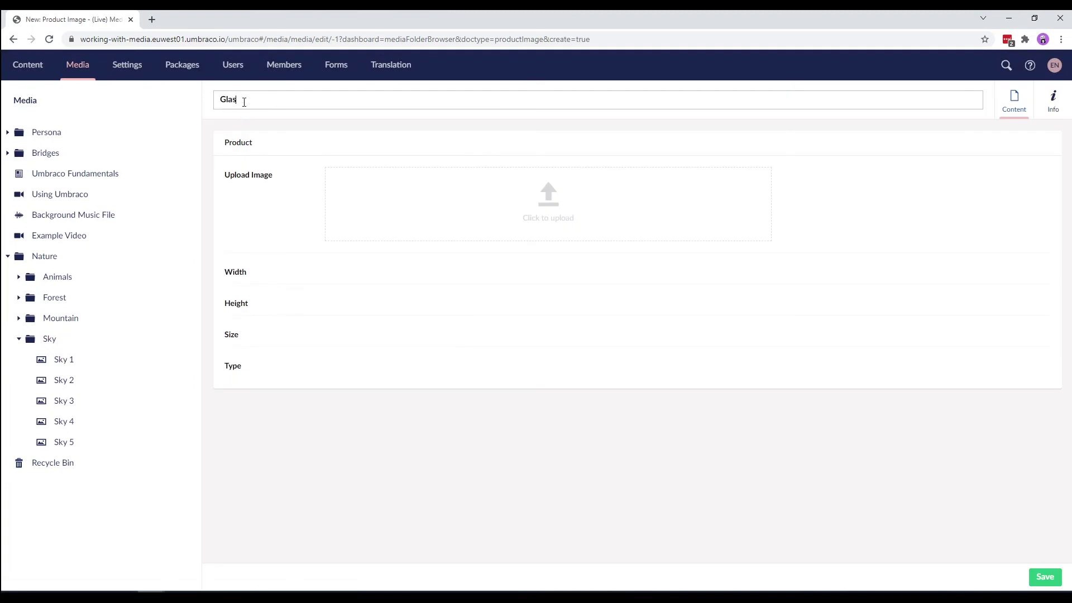
text(s)
click(474, 206)
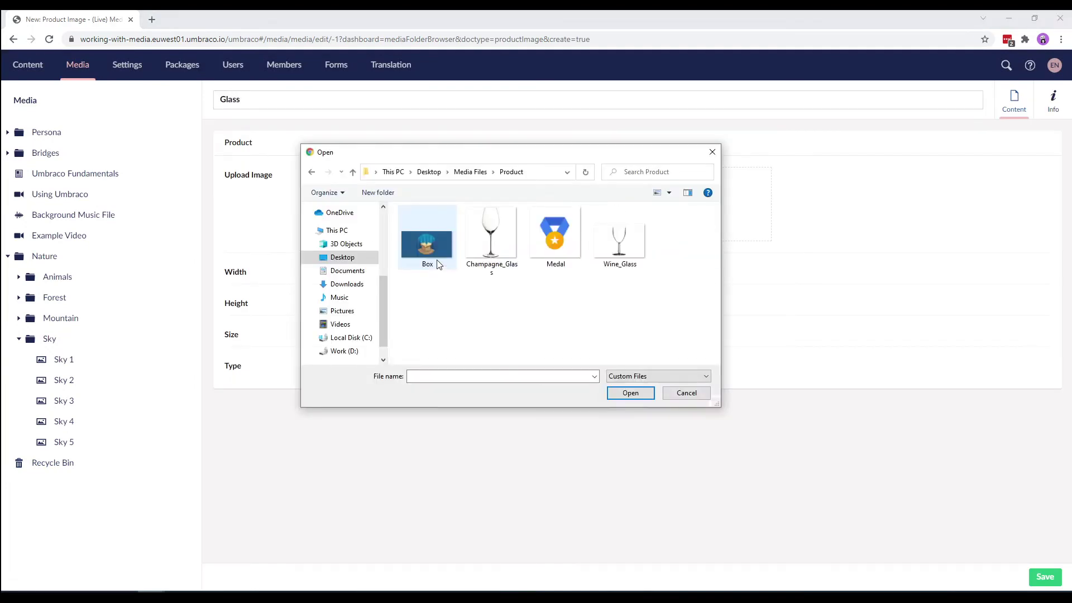
click(499, 258)
click(630, 393)
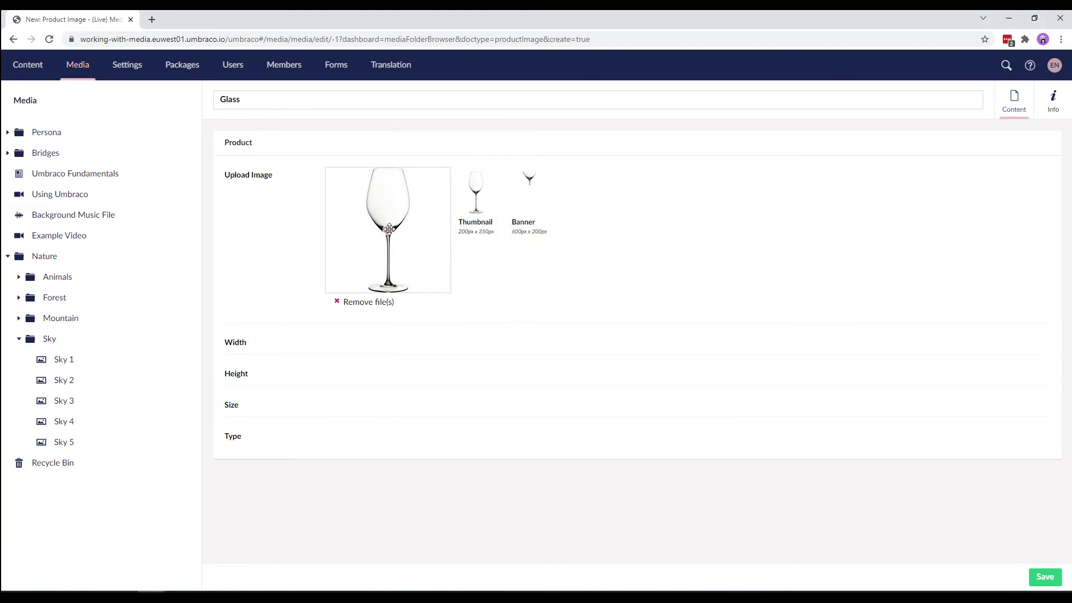
Step: Place the focal point on the stem, then zoom and pan the Banner crop onto the bowl
click(384, 206)
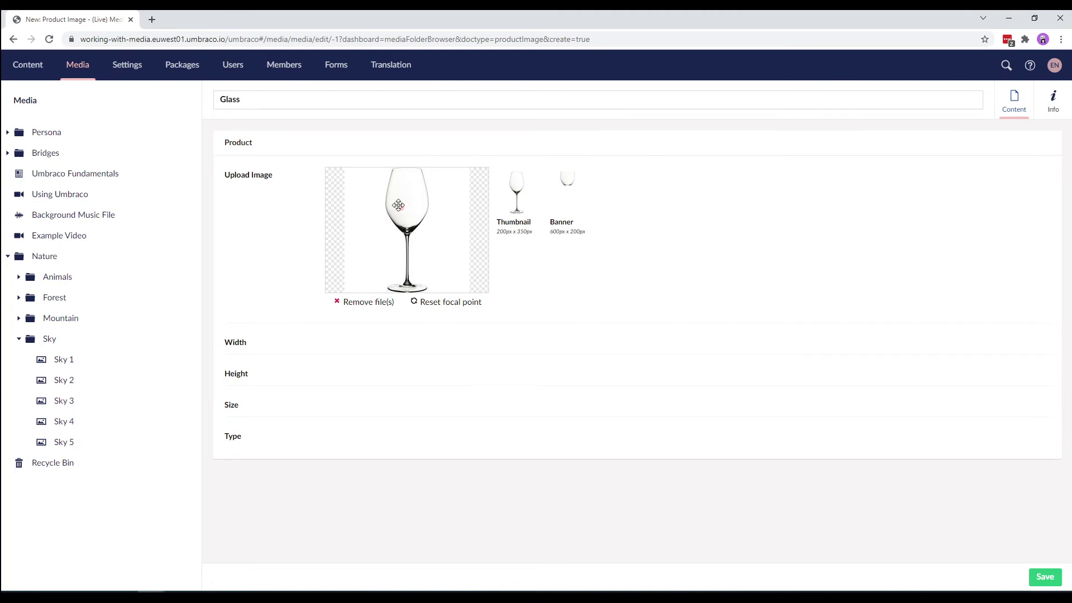
drag(401, 206, 406, 250)
click(565, 227)
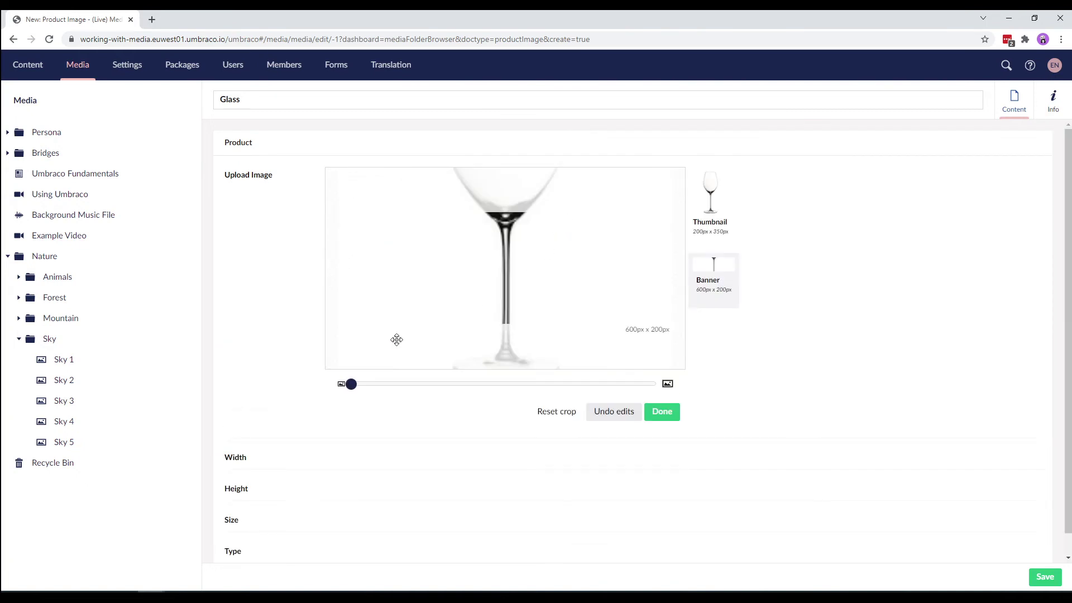
drag(352, 384, 369, 385)
drag(510, 236, 510, 376)
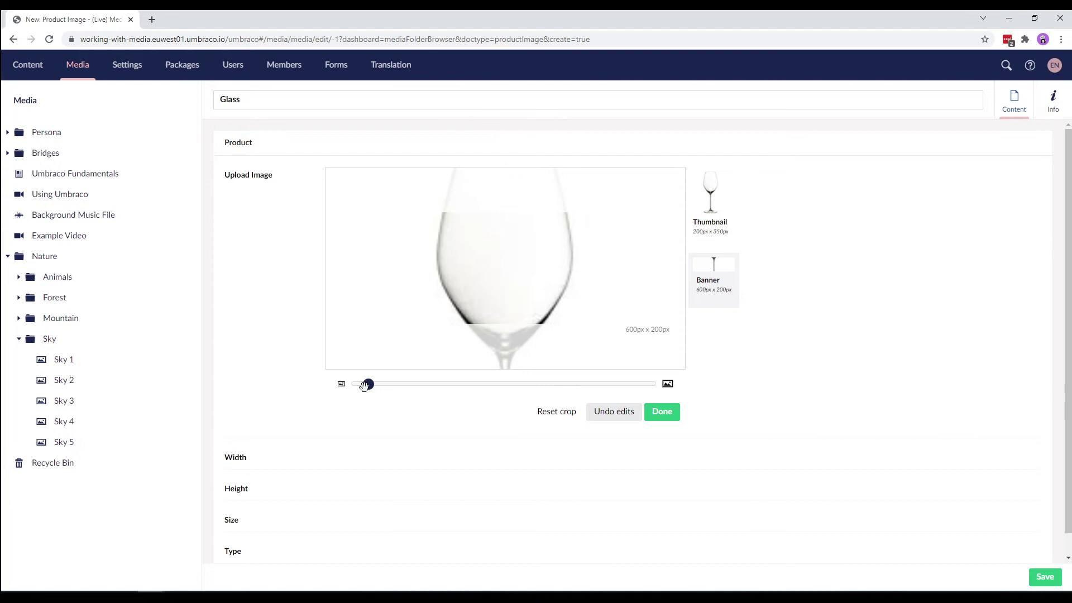
mouse_move(369, 383)
mouse_down()
mouse_move(429, 383)
mouse_move(377, 385)
mouse_up()
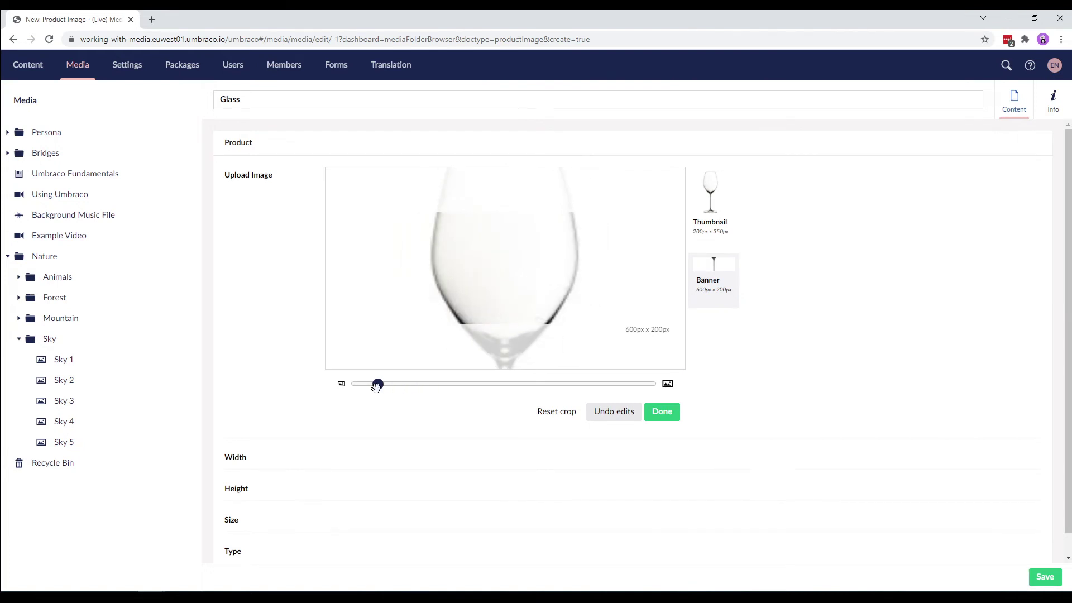
click(663, 413)
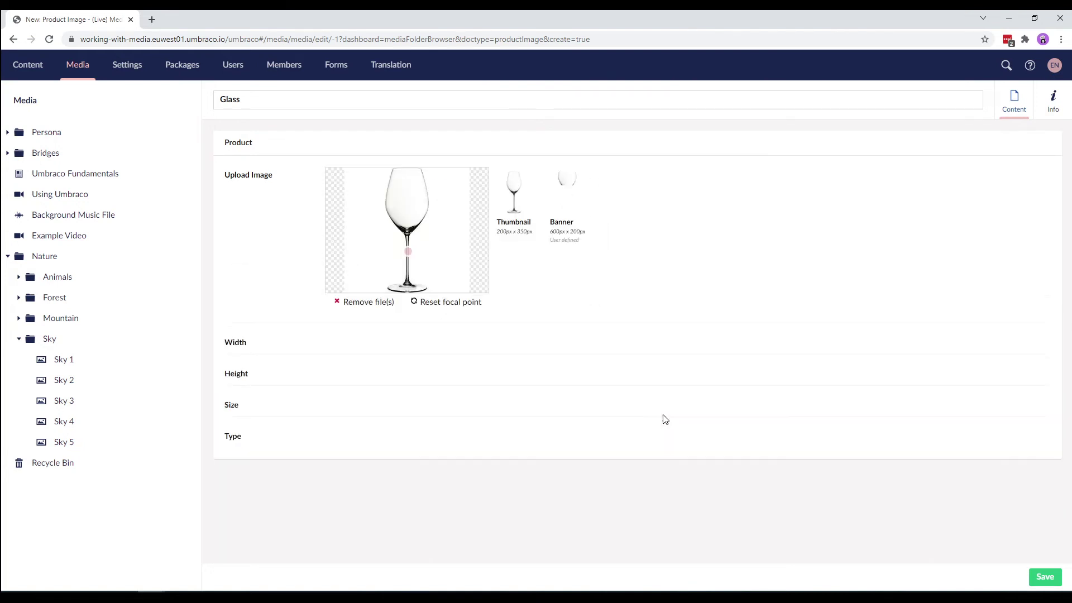
Step: Save the Glass item and go back to the Media root overview
click(1039, 578)
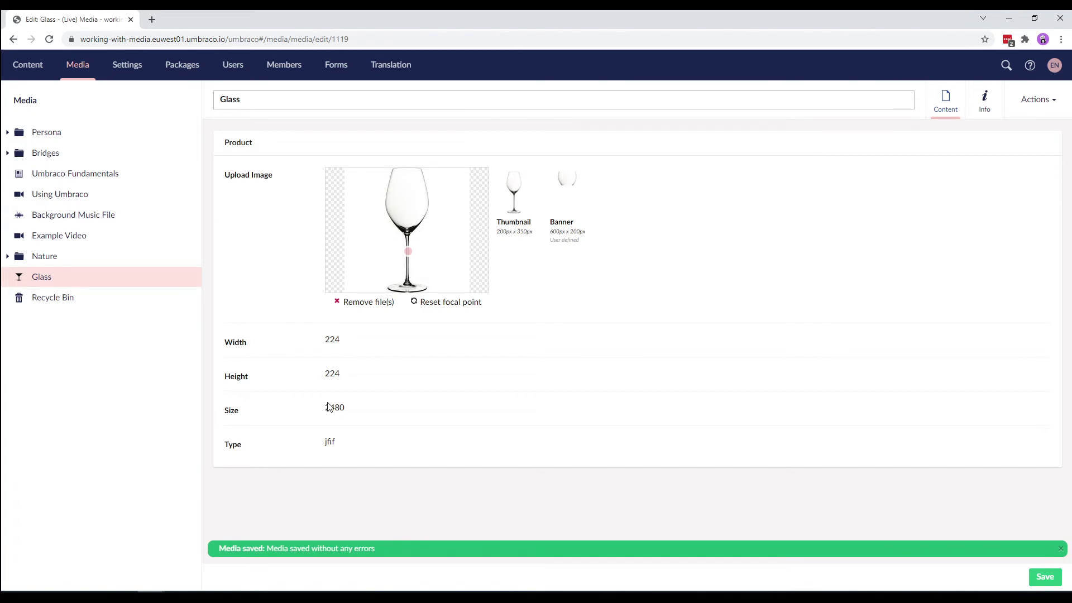
click(26, 110)
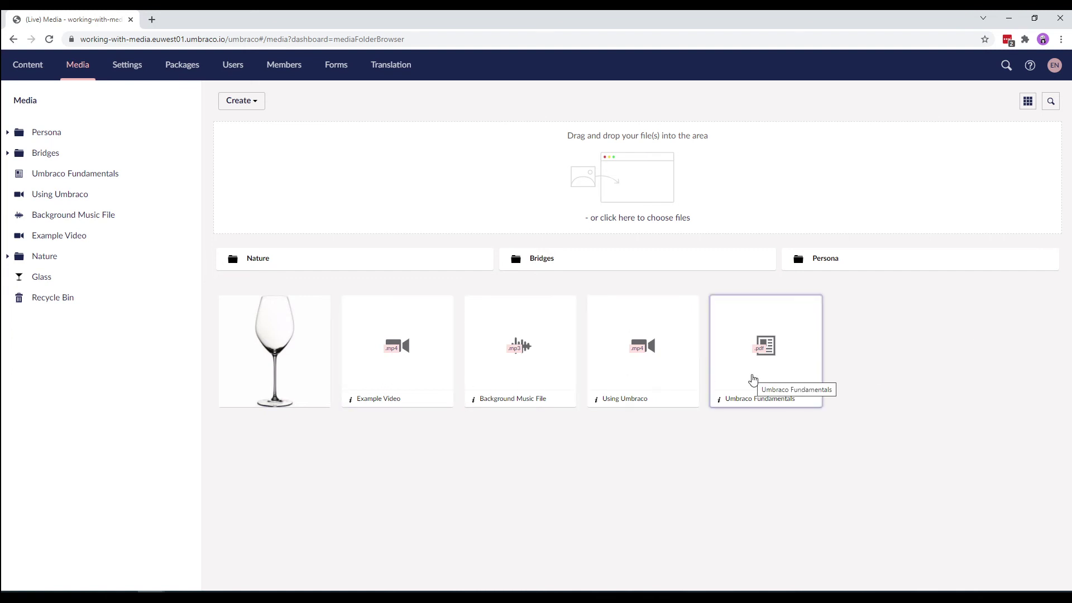
Step: Switch the media library to list view, search for bridges, then clear the search
click(1028, 101)
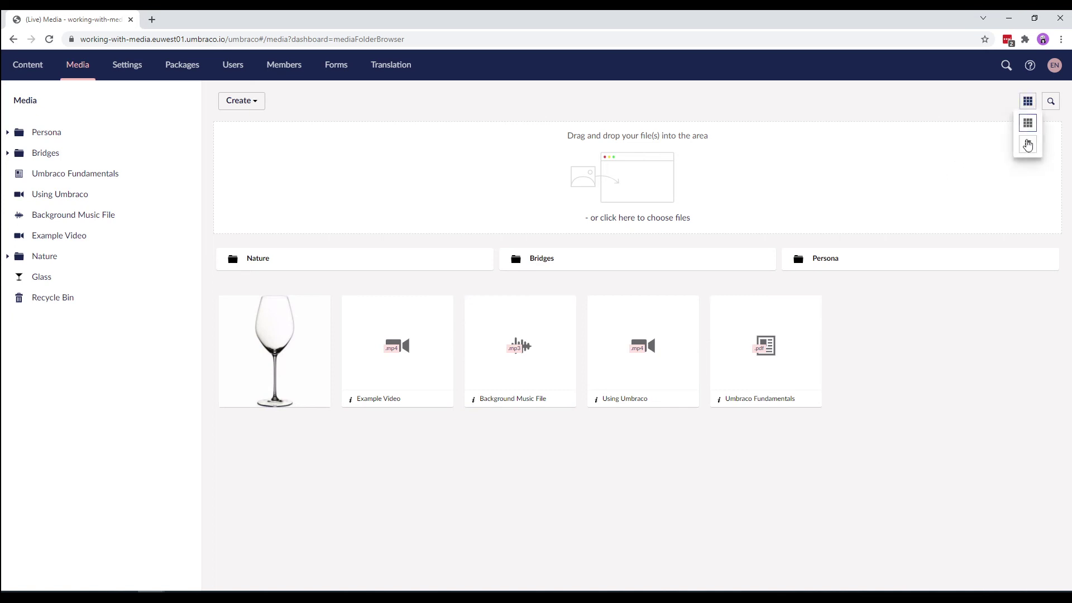
click(1028, 146)
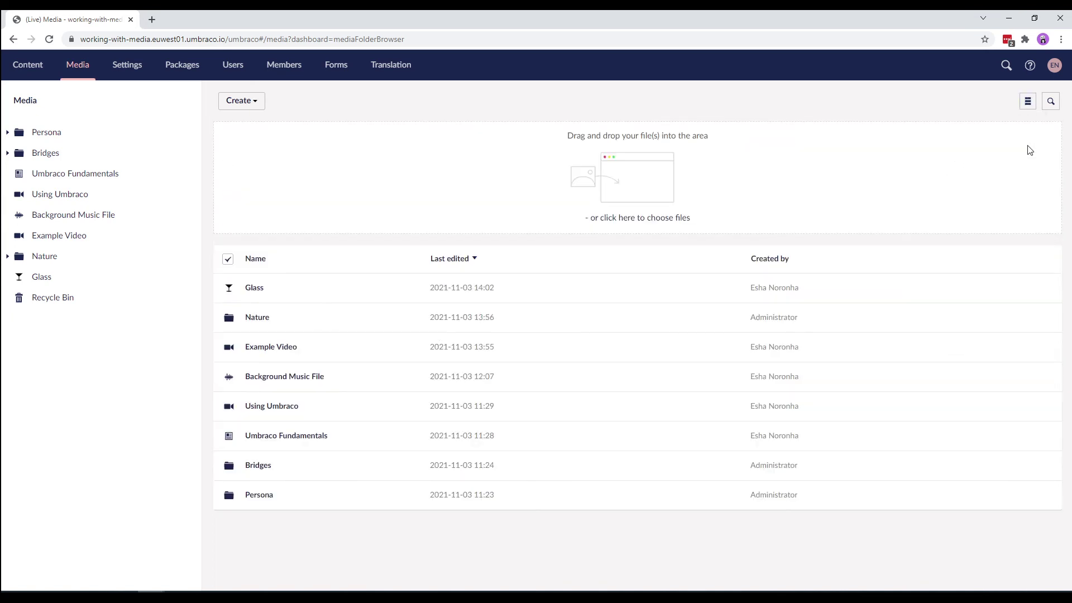
click(1051, 102)
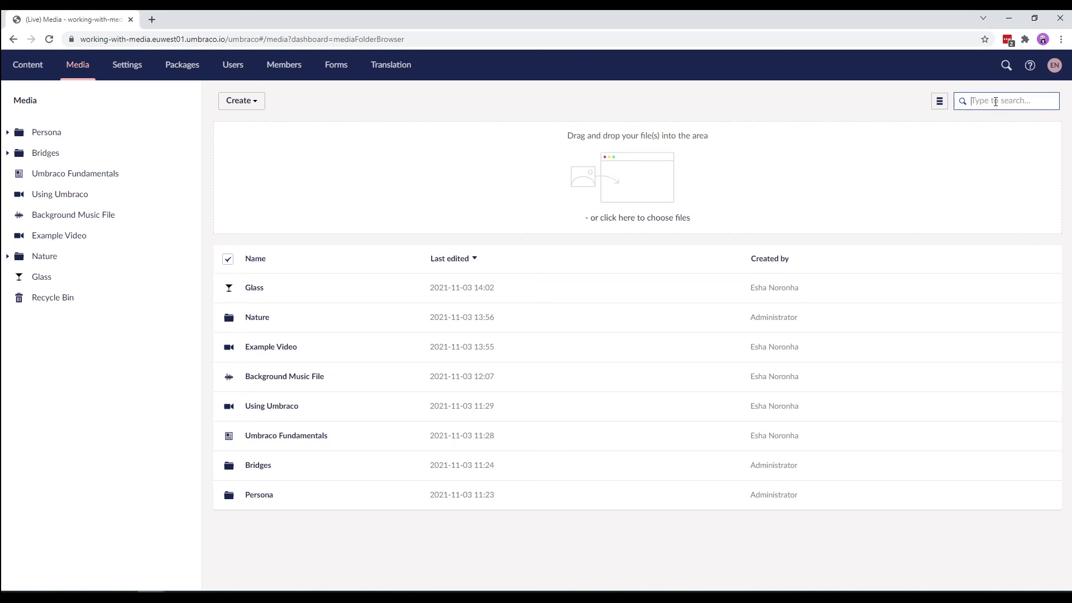
text(bridges)
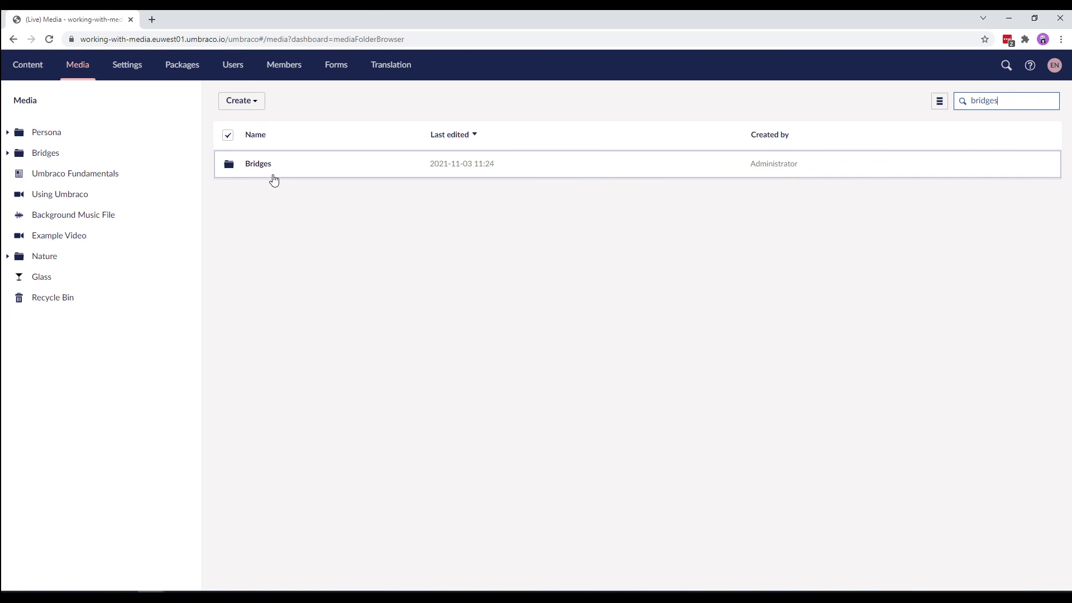
click(130, 105)
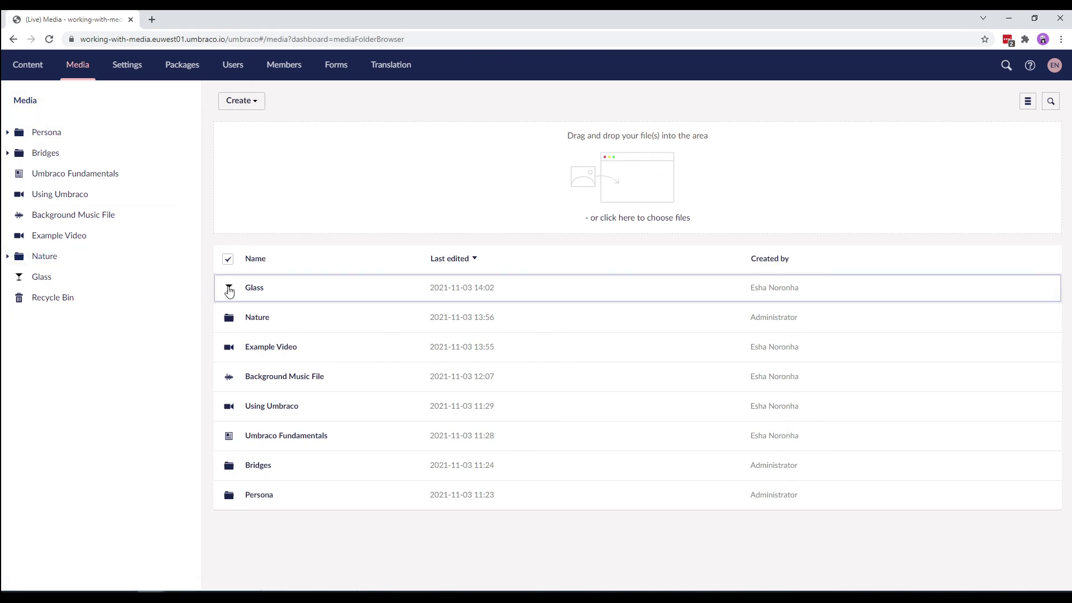
click(229, 289)
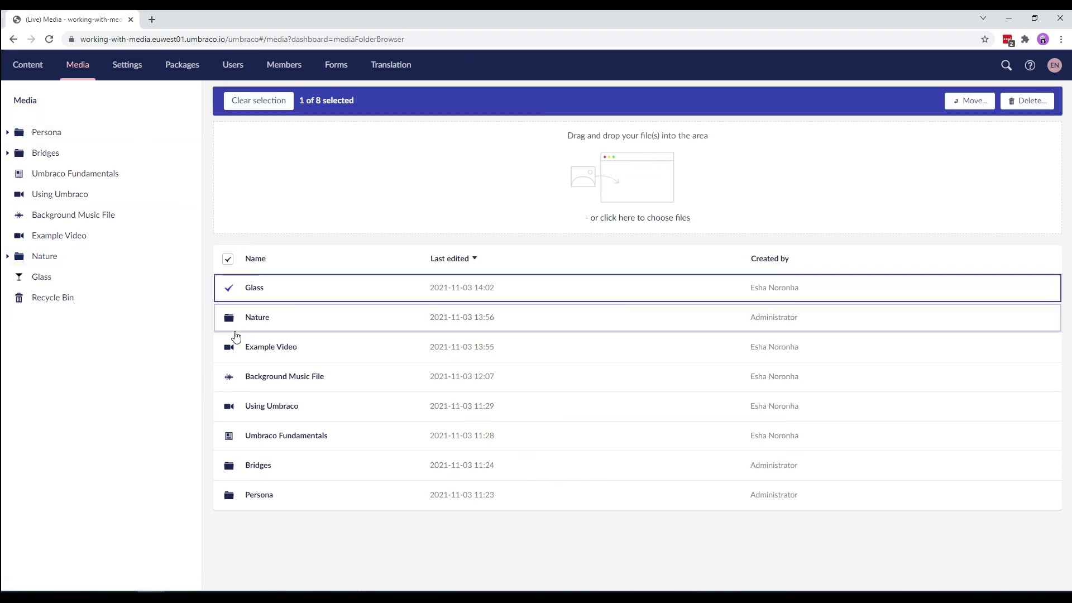
click(229, 318)
click(229, 347)
click(229, 377)
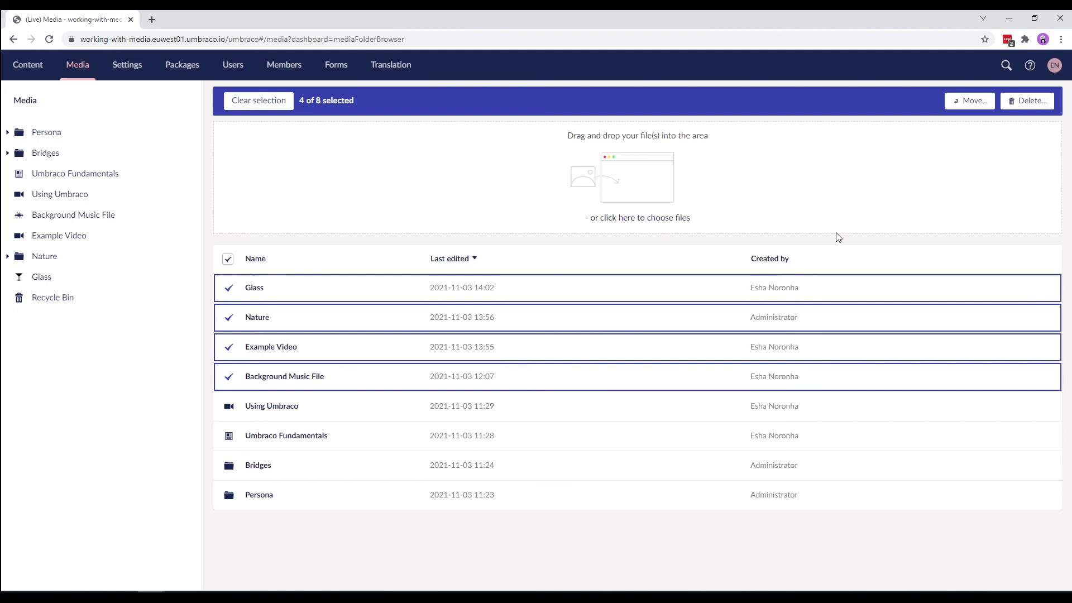
click(970, 101)
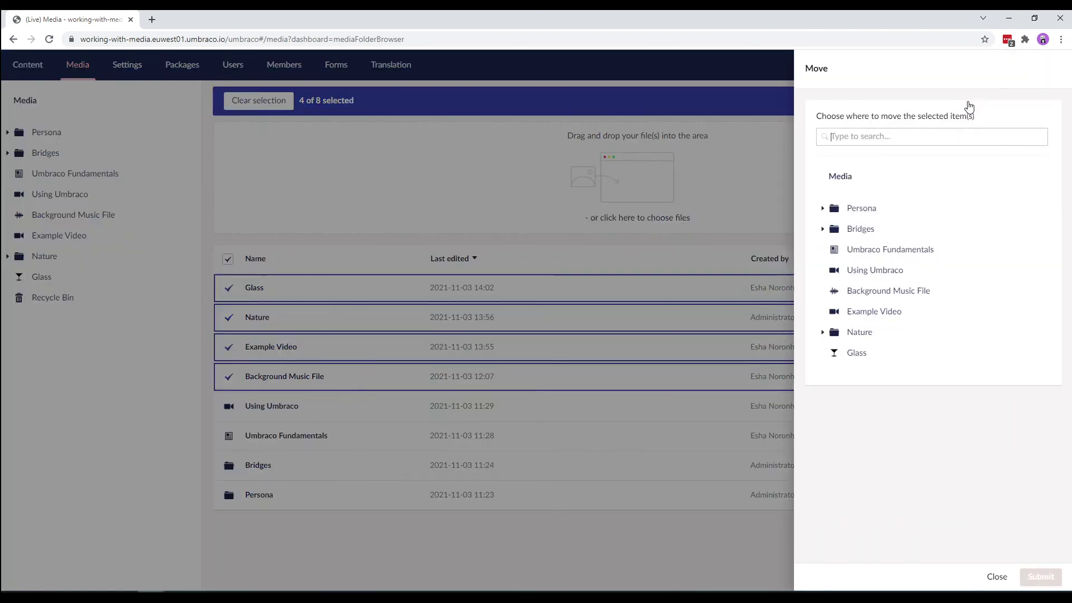
click(997, 579)
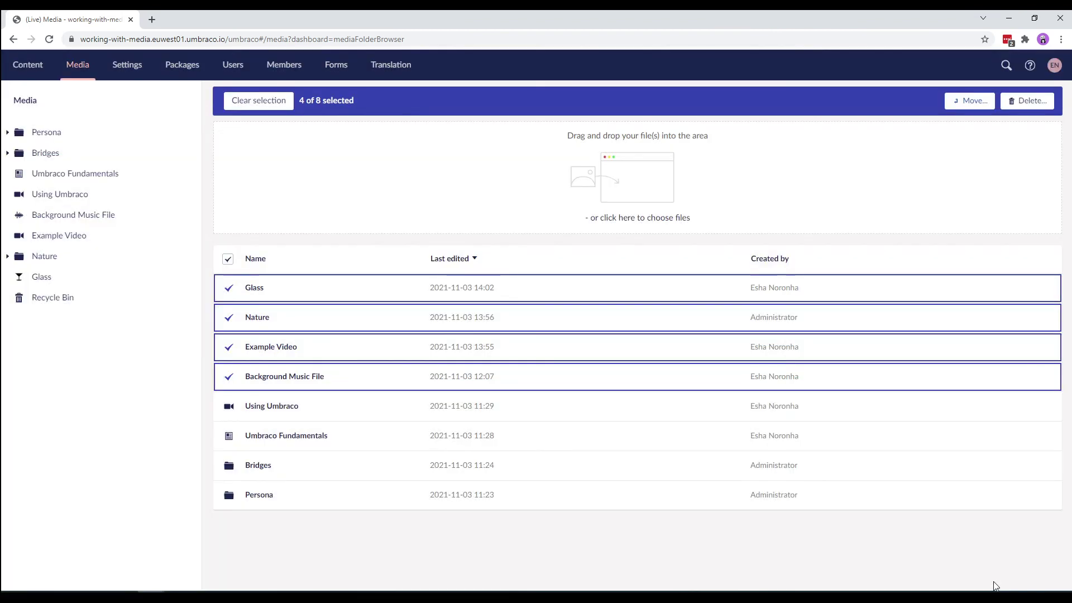
click(260, 101)
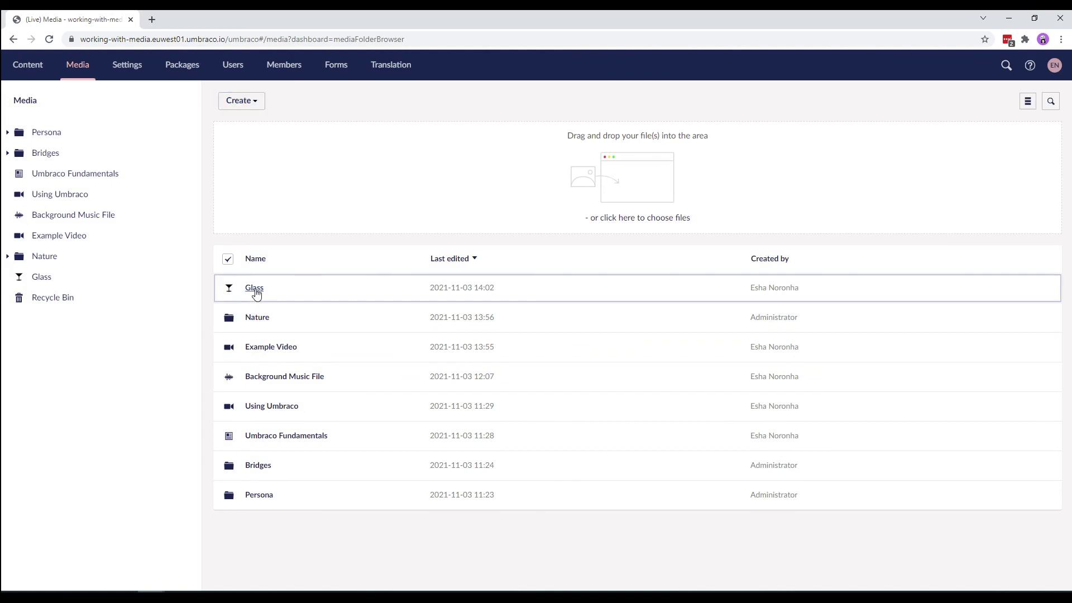
Step: Reopen the Glass product image from the list view and the Media tree to show its crops
click(256, 289)
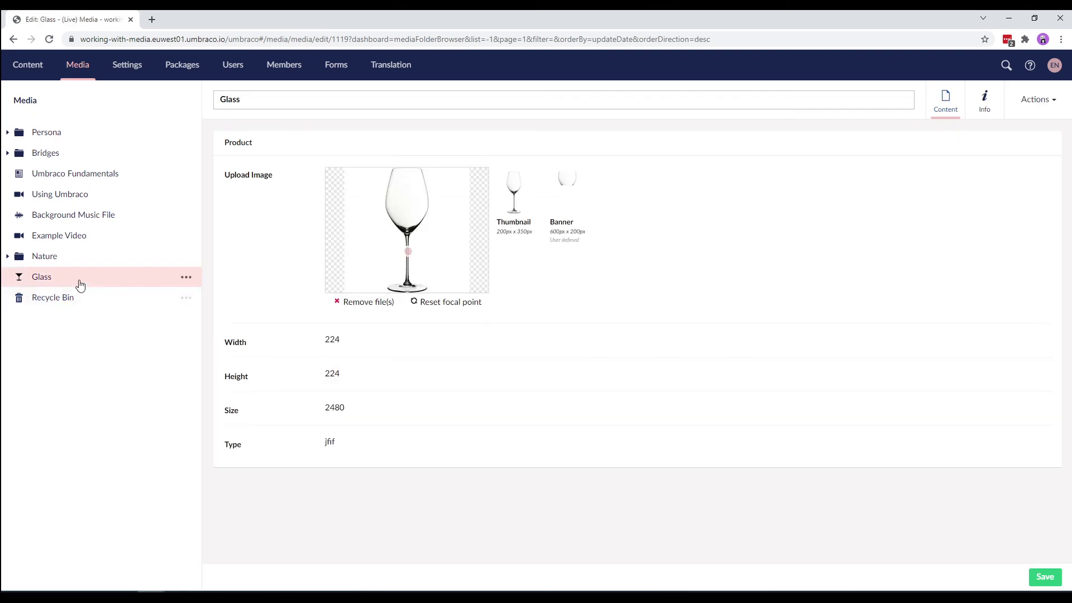
click(39, 281)
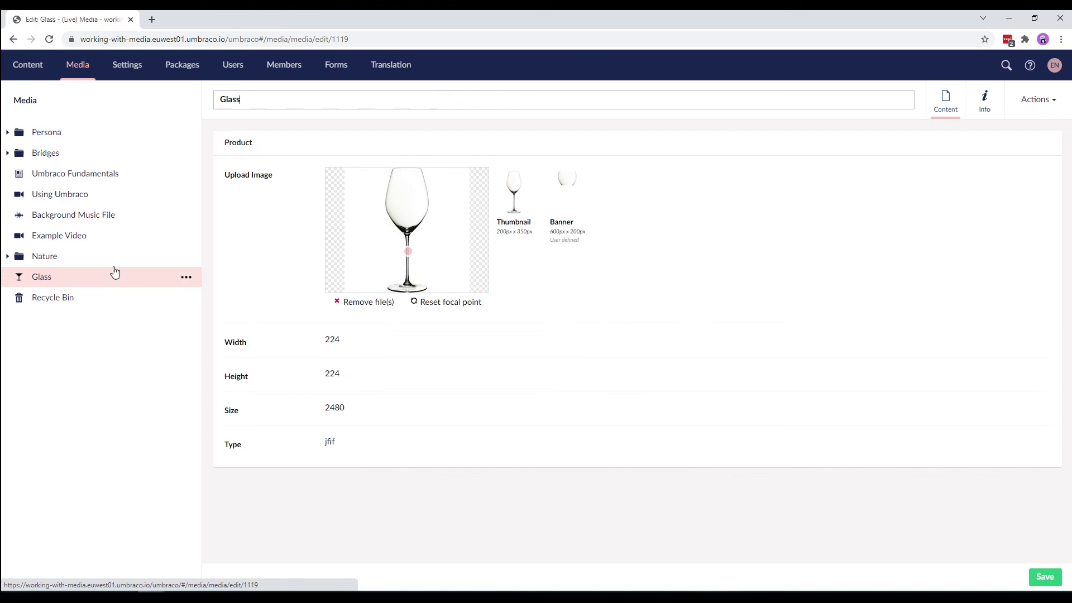